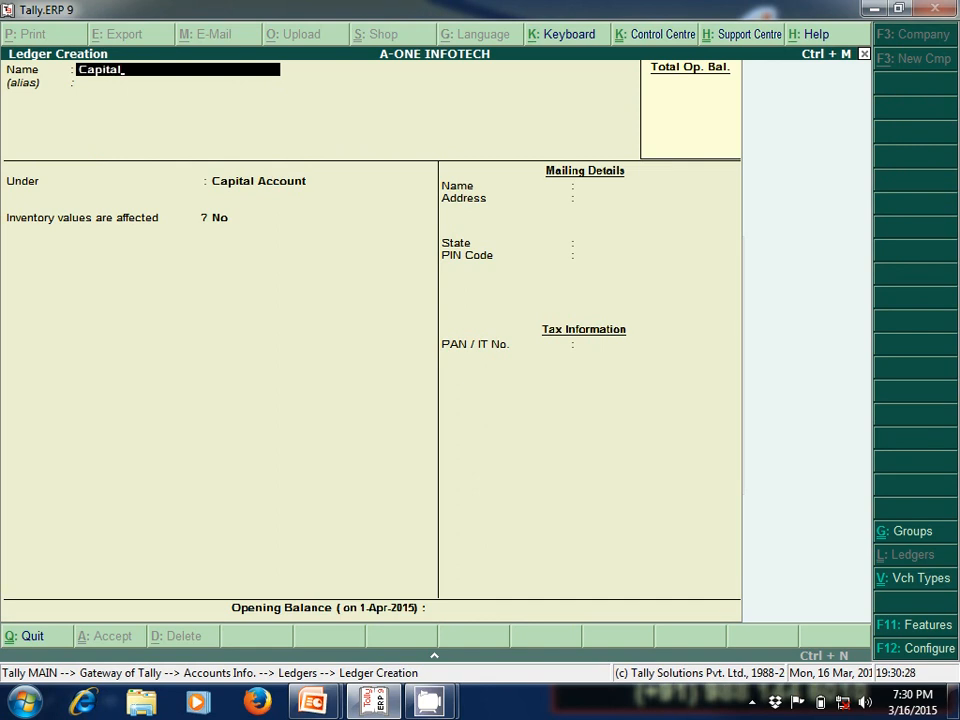
- Place the Capital ledger under Capital Account, leave the mailing and tax details at their defaults, and save it
{"action": "key", "text": "Return"}
{"action": "key", "text": "Return"}
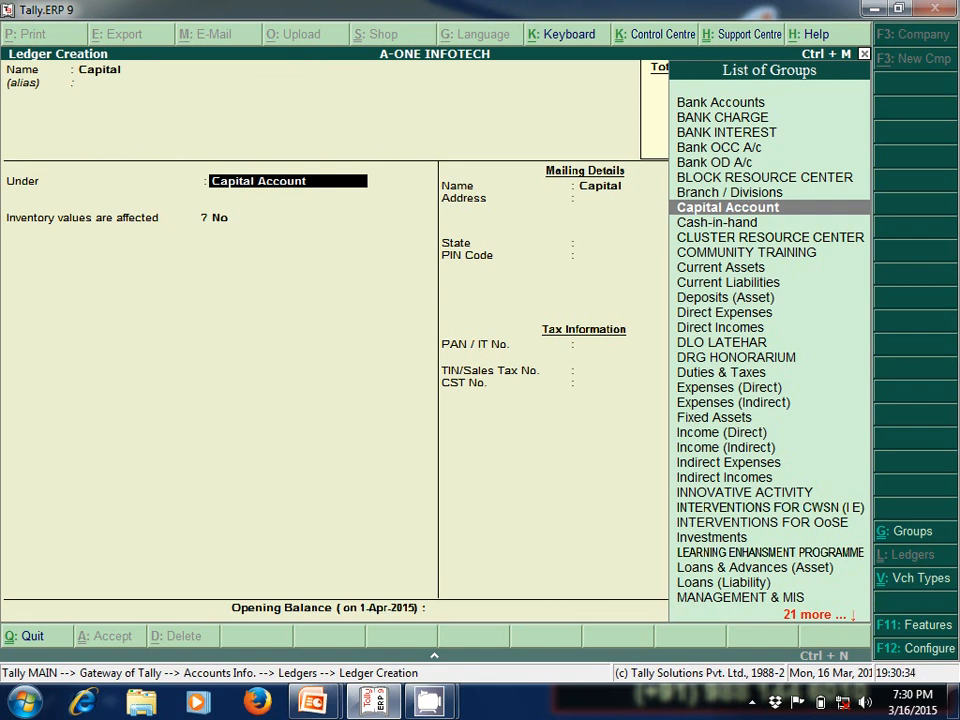
{"action": "key", "text": "Return"}
{"action": "key", "text": "Return"}
{"action": "key", "text": "Return"}
{"action": "key", "text": "Return"}
{"action": "key", "text": "Return"}
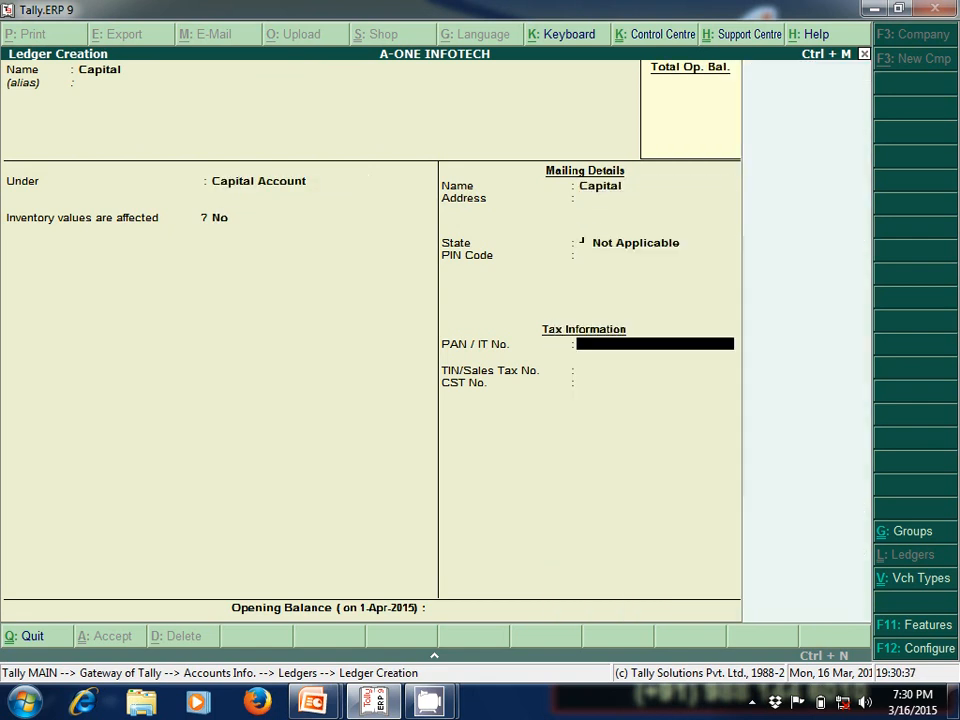
{"action": "key", "text": "Return"}
{"action": "key", "text": "Return"}
{"action": "key", "text": "Return"}
{"action": "key", "text": "Return"}
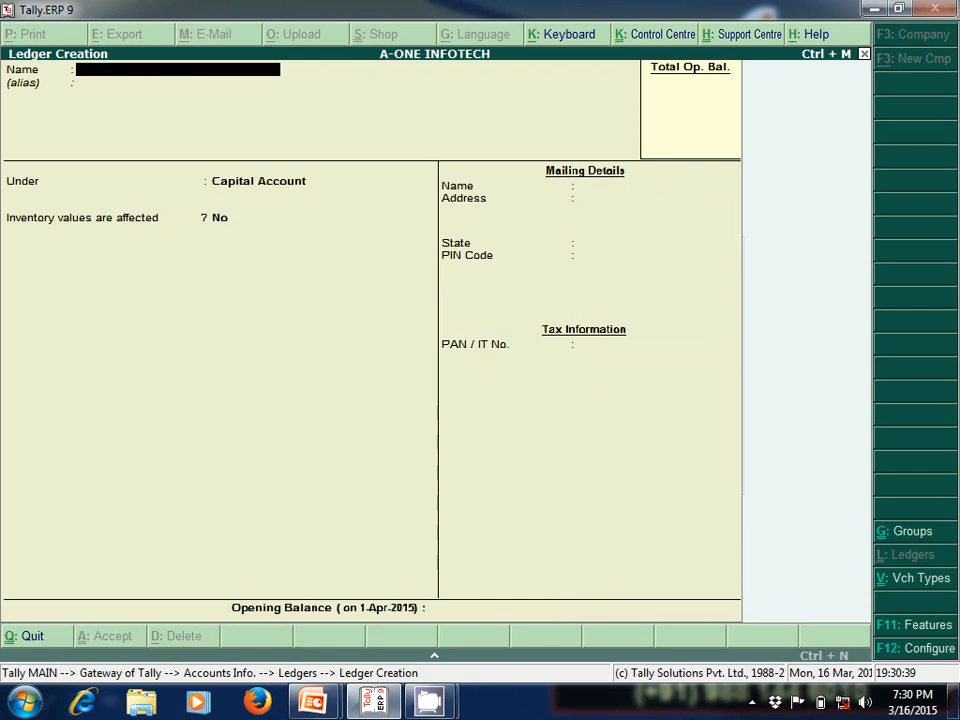
- Create a ledger named Cash under the Cash-in-Hand group with no opening balance and save it
{"action": "type", "text": "Cash"}
{"action": "key", "text": "Return"}
{"action": "type", "text": "S"}
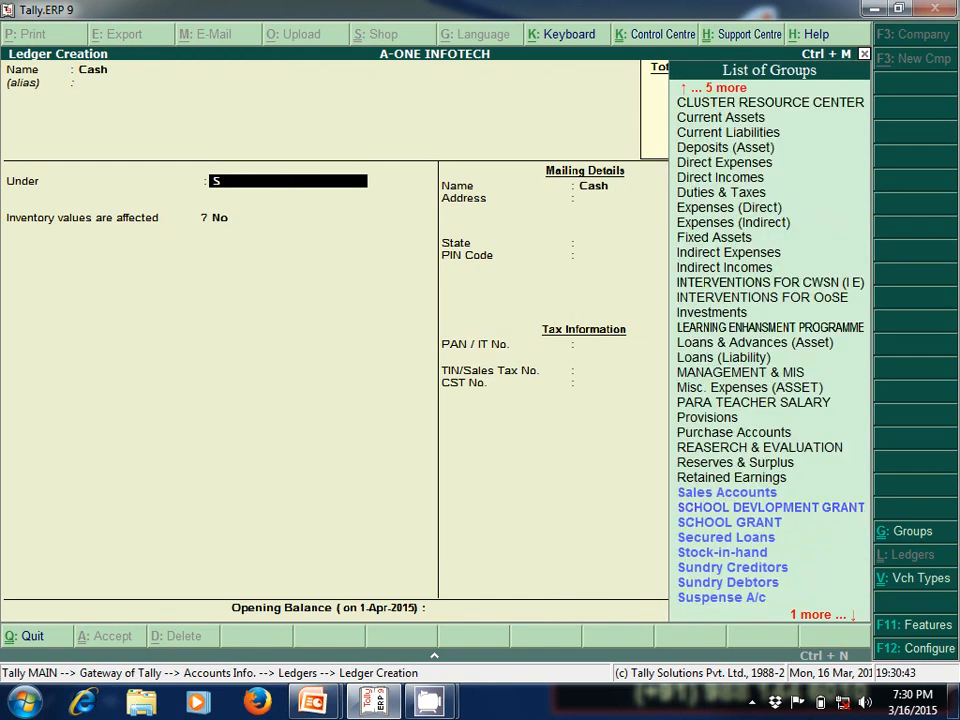
{"action": "key", "text": "BackSpace"}
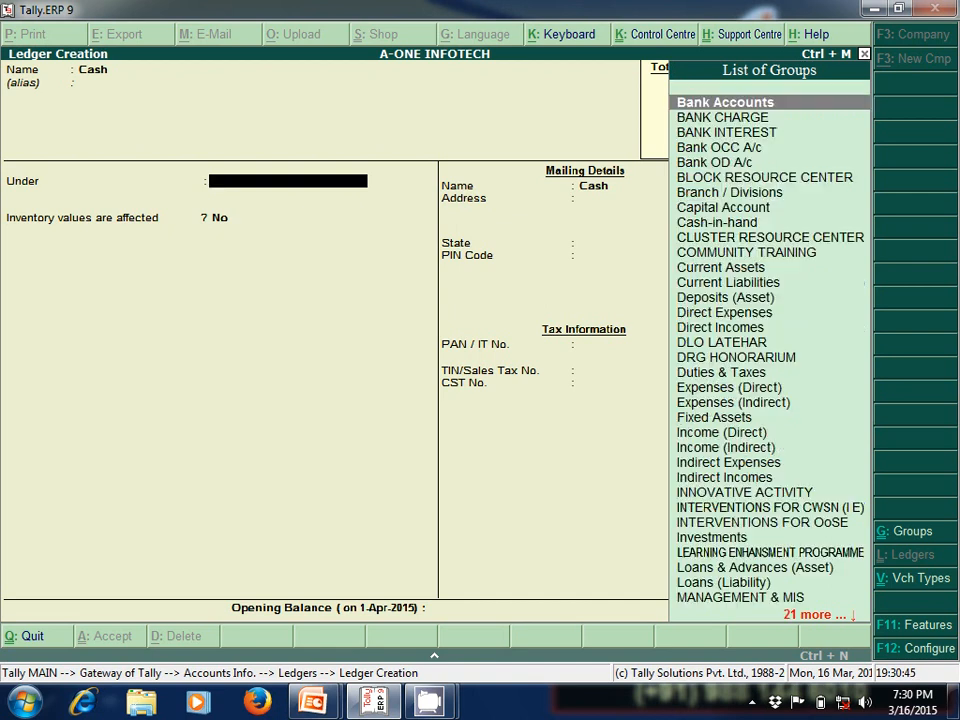
{"action": "type", "text": "D"}
{"action": "key", "text": "BackSpace"}
{"action": "type", "text": "C"}
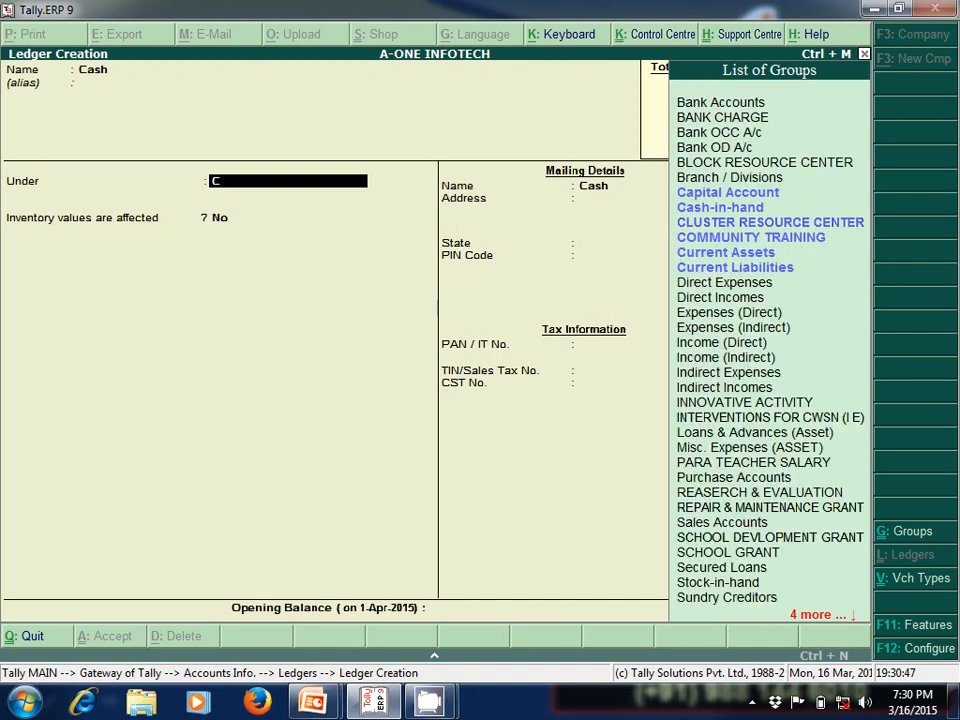
{"action": "key", "text": "Down"}
{"action": "key", "text": "Return"}
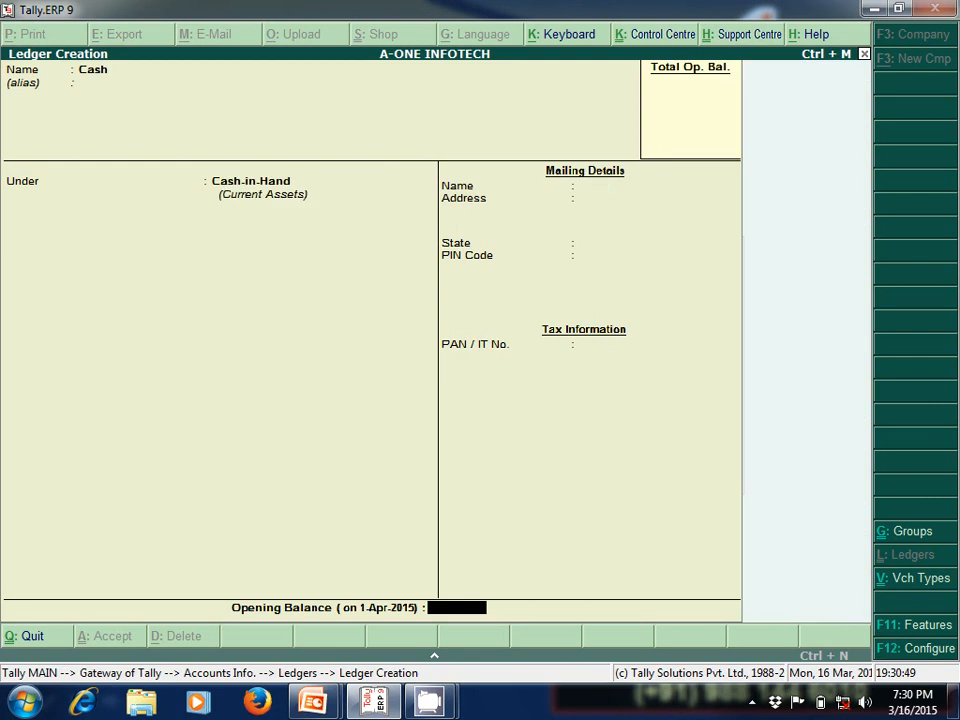
{"action": "key", "text": "Return"}
{"action": "key", "text": "Return"}
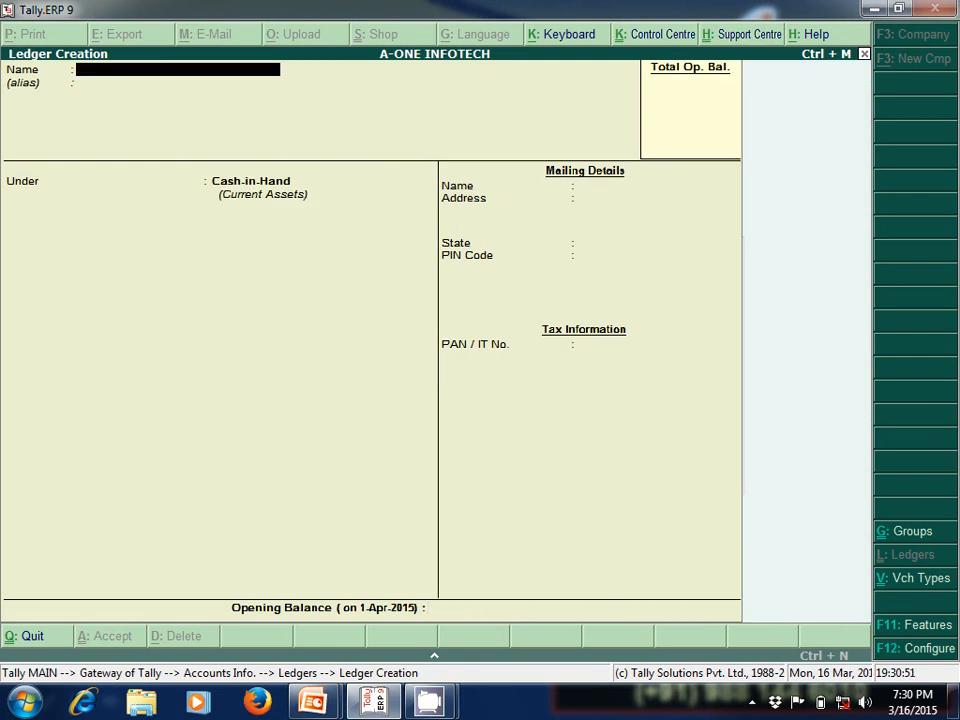
- Start a ledger named Purchase under Purchase Accounts, keeping inventory values affected at Yes
{"action": "type", "text": "Pu"}
{"action": "type", "text": "rchase"}
{"action": "key", "text": "Return"}
{"action": "key", "text": "Return"}
{"action": "type", "text": "P"}
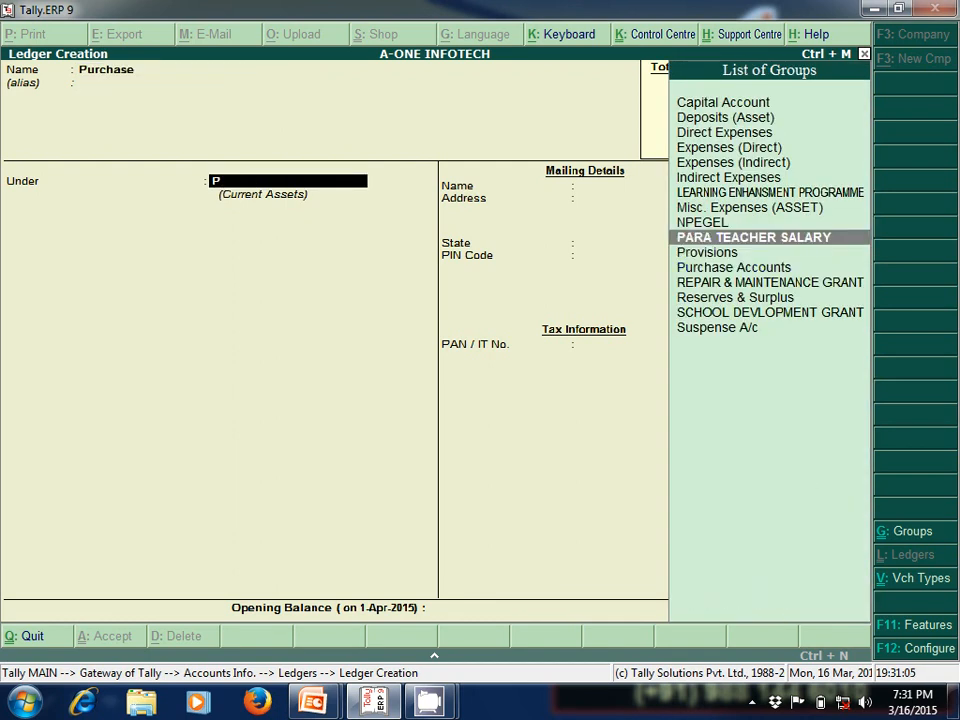
{"action": "key", "text": "Down"}
{"action": "key", "text": "Down"}
{"action": "key", "text": "Return"}
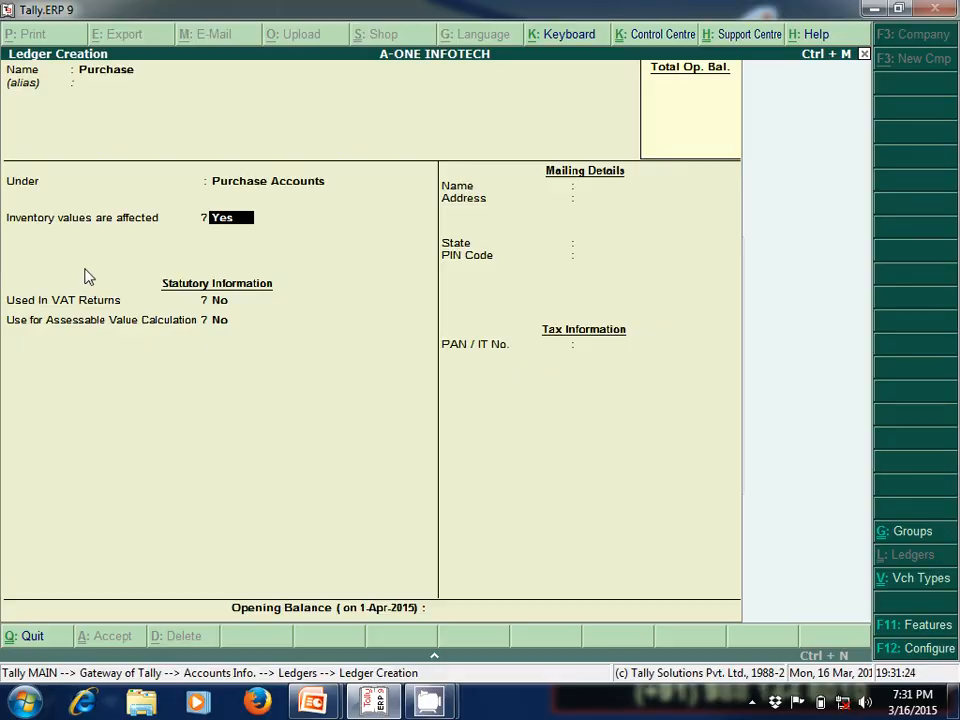
{"action": "key", "text": "Return"}
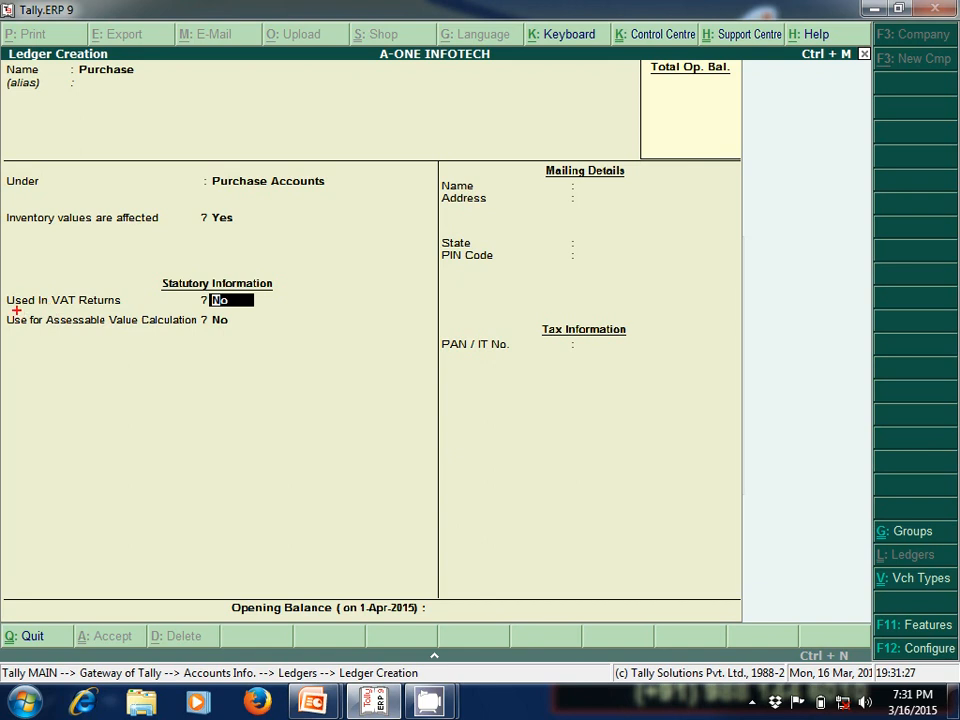
- Mark the Purchase ledger as used in VAT returns with Purchases @ 12.5% as its default VAT/Tax class
{"action": "left_click_drag", "start_coordinate": [8, 312], "coordinate": [128, 312]}
{"action": "type", "text": "y"}
{"action": "key", "text": "Return"}
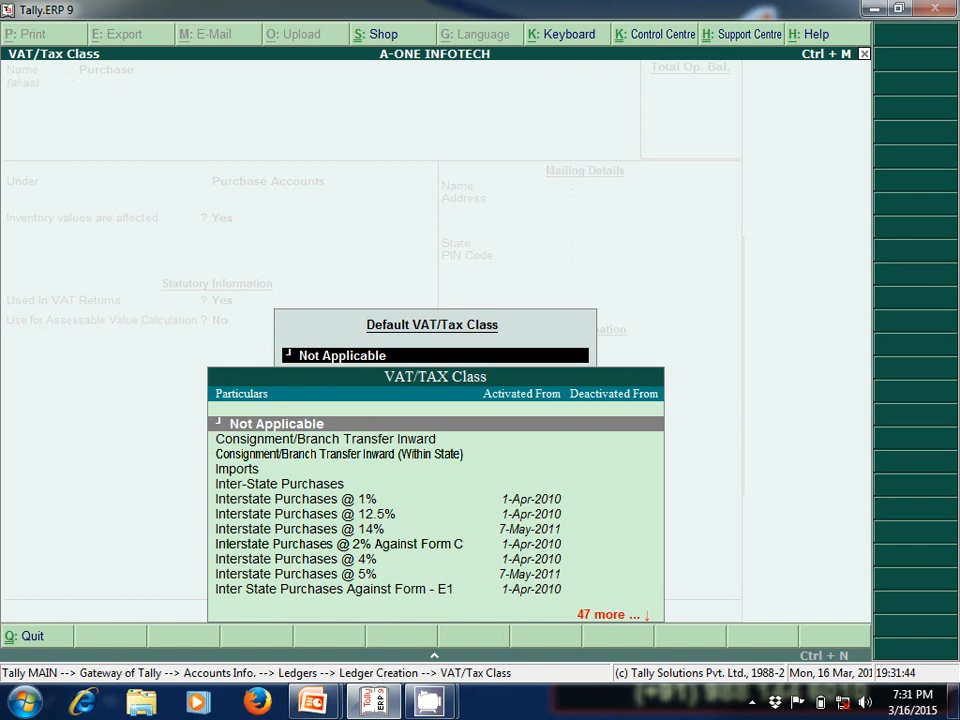
{"action": "key", "text": "Down"}
{"action": "key", "text": "Down"}
{"action": "key", "text": "Down"}
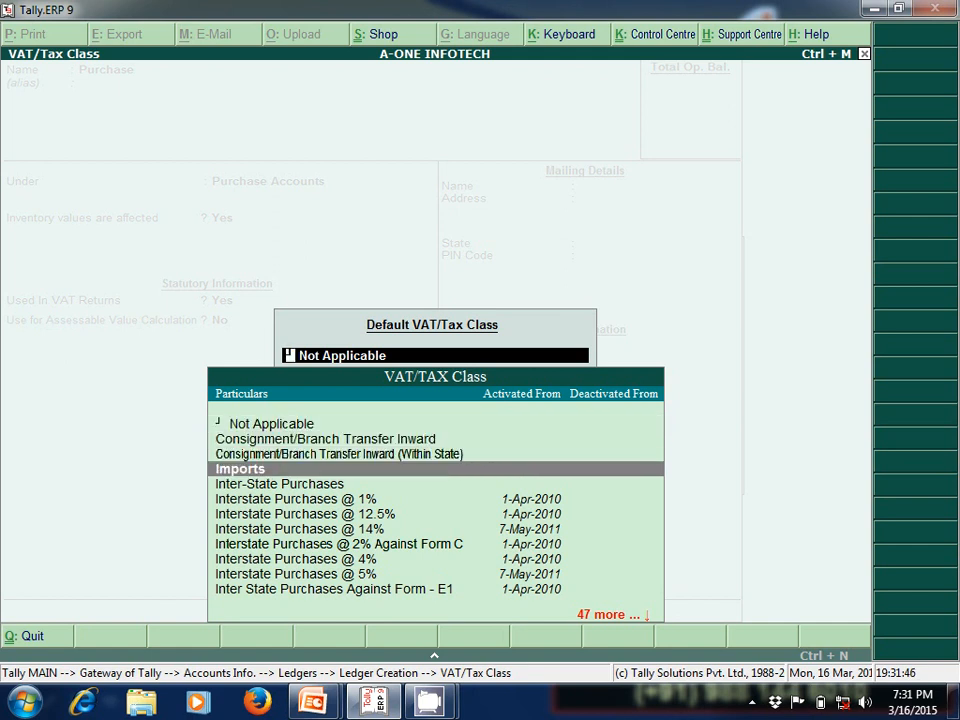
{"action": "key", "text": "Down"}
{"action": "key", "text": "Down"}
{"action": "key", "text": "Down"}
{"action": "key", "text": "Down"}
{"action": "key", "text": "Down"}
{"action": "key", "text": "Down"}
{"action": "key", "text": "Down"}
{"action": "key", "text": "Down"}
{"action": "key", "text": "Down"}
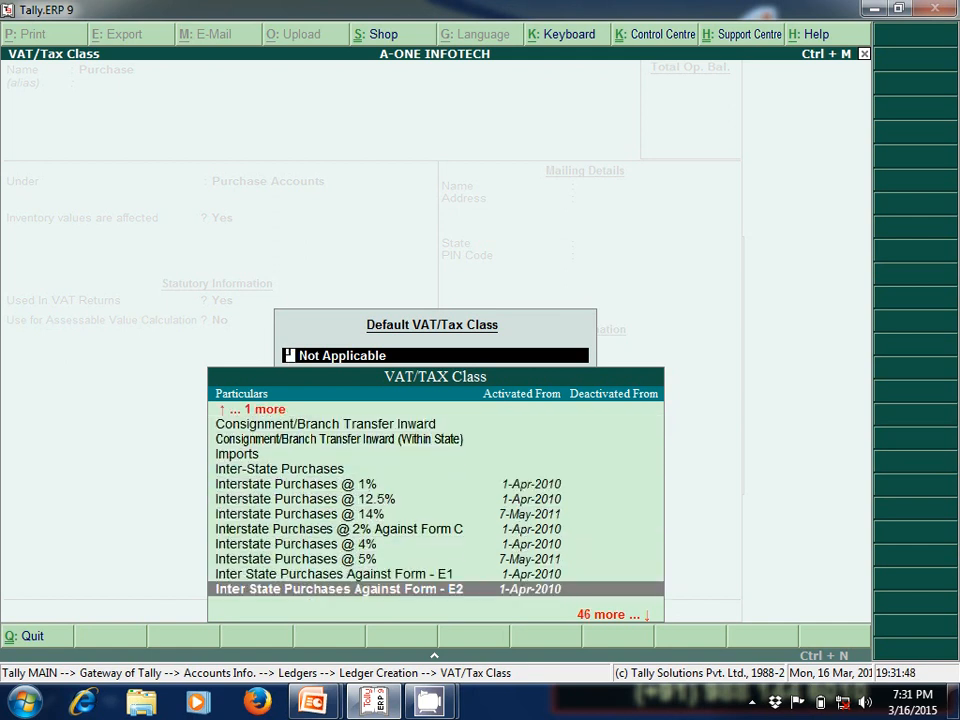
{"action": "key", "text": "Down"}
{"action": "key", "text": "Down"}
{"action": "key", "text": "Down"}
{"action": "key", "text": "Down"}
{"action": "key", "text": "Down"}
{"action": "key", "text": "Down"}
{"action": "key", "text": "Down"}
{"action": "key", "text": "Down"}
{"action": "key", "text": "Down"}
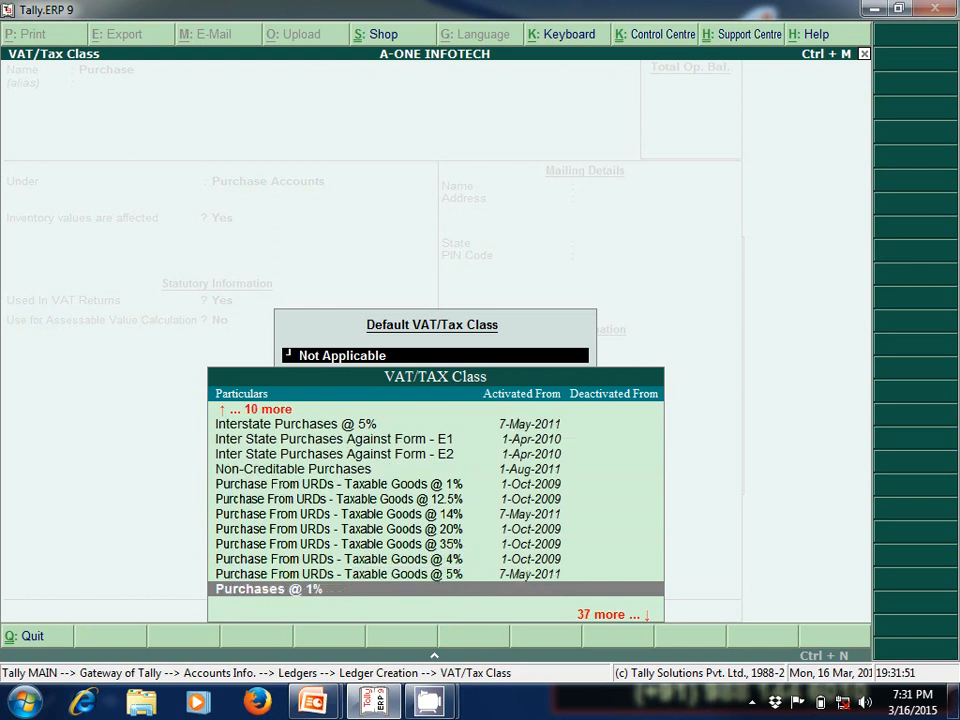
{"action": "key", "text": "Down"}
{"action": "key", "text": "Down"}
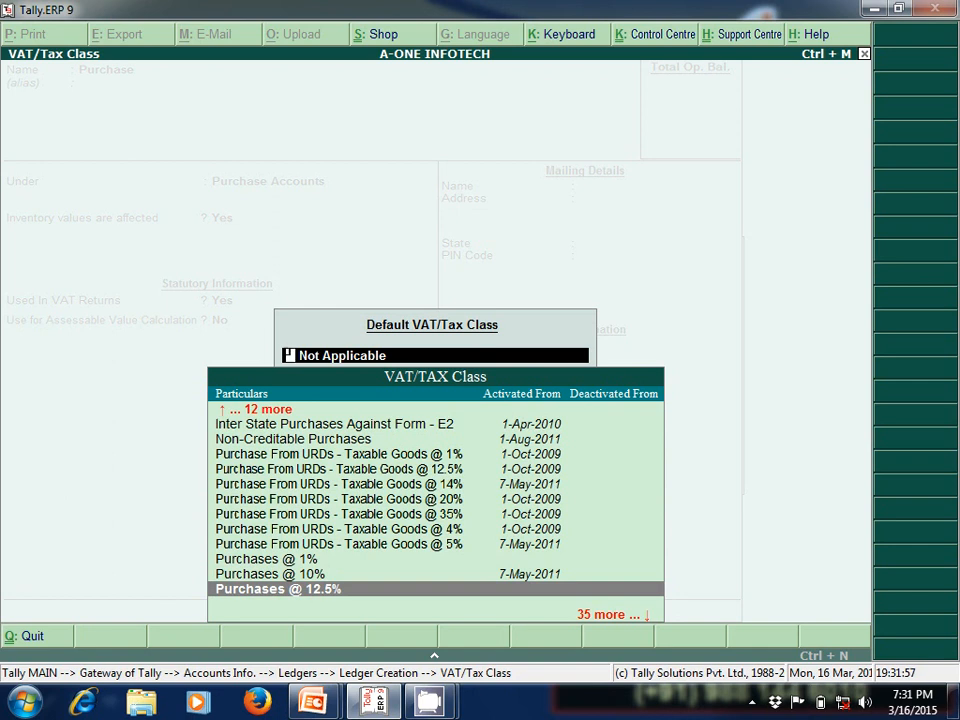
{"action": "key", "text": "Return"}
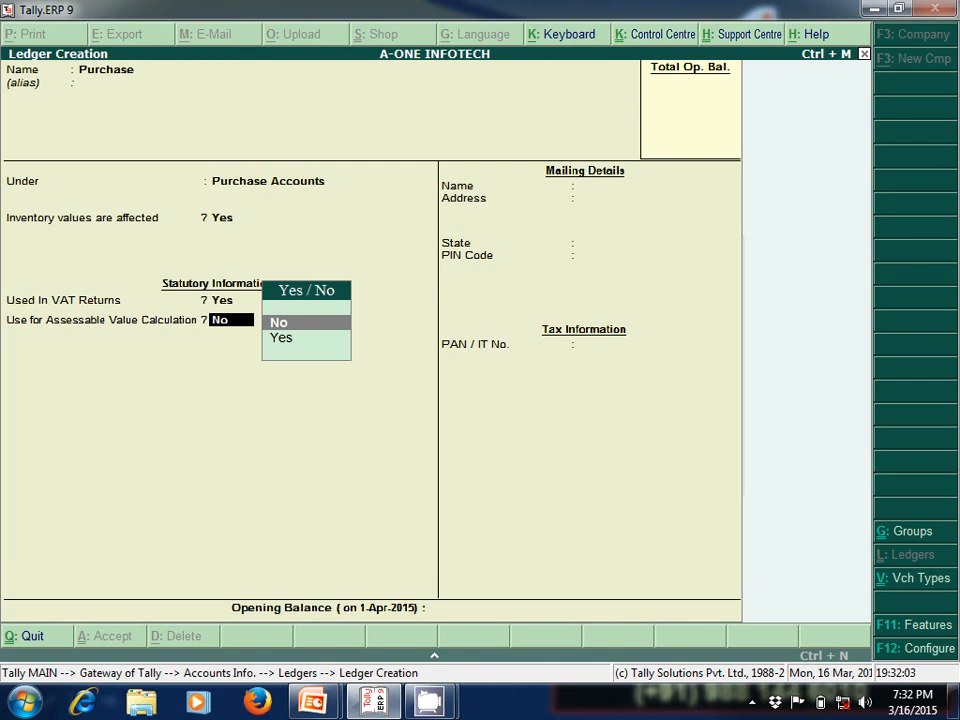
- Keep the assessable value calculation at No and save the Purchase ledger without an opening balance
{"action": "key", "text": "Return"}
{"action": "key", "text": "Return"}
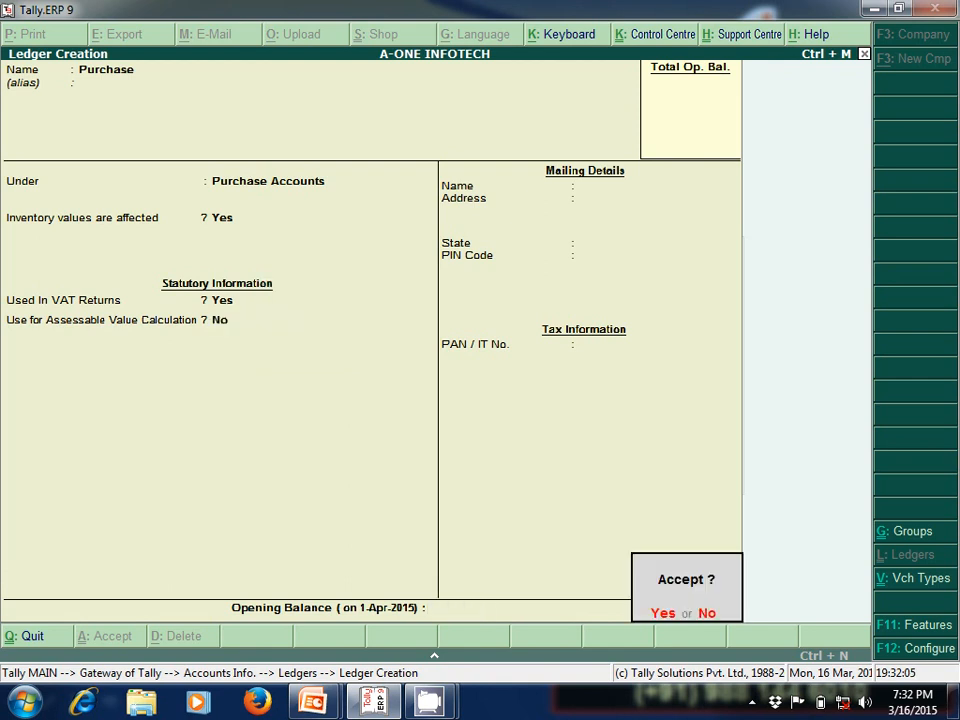
{"action": "key", "text": "Return"}
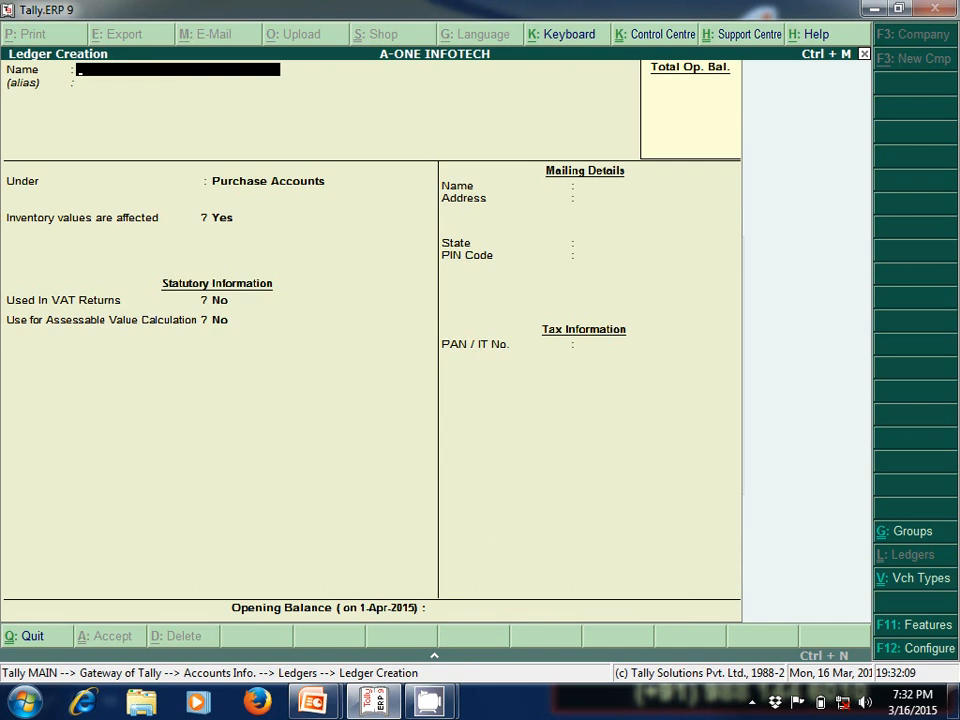
- Start a ledger named Creative Computer and place it under the Sundry Debtors group
{"action": "type", "text": "Creative Computer"}
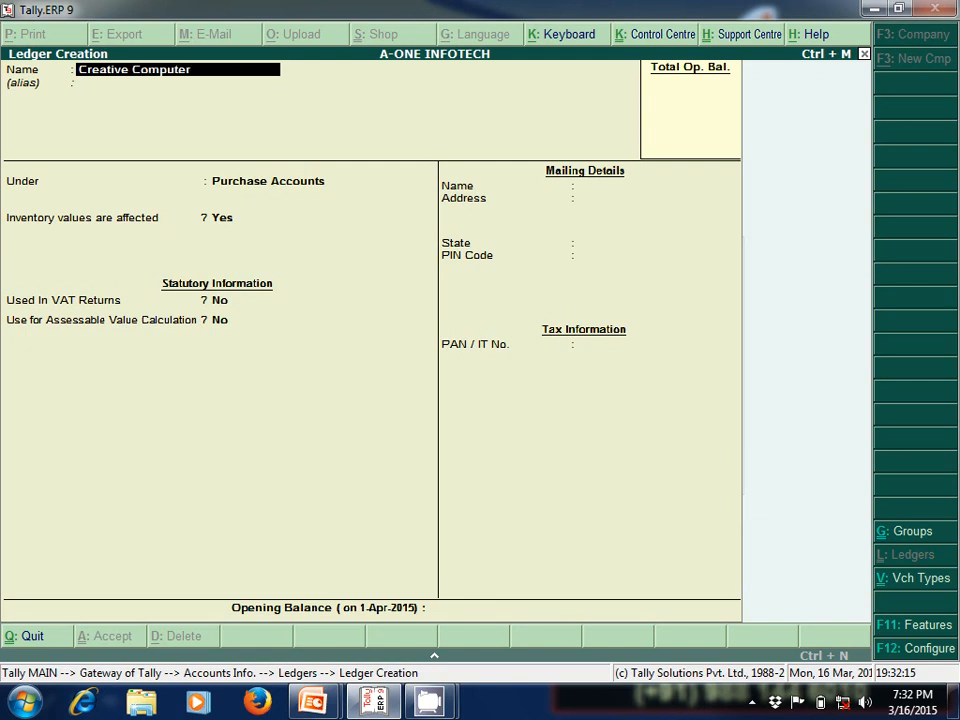
{"action": "key", "text": "Return"}
{"action": "key", "text": "Return"}
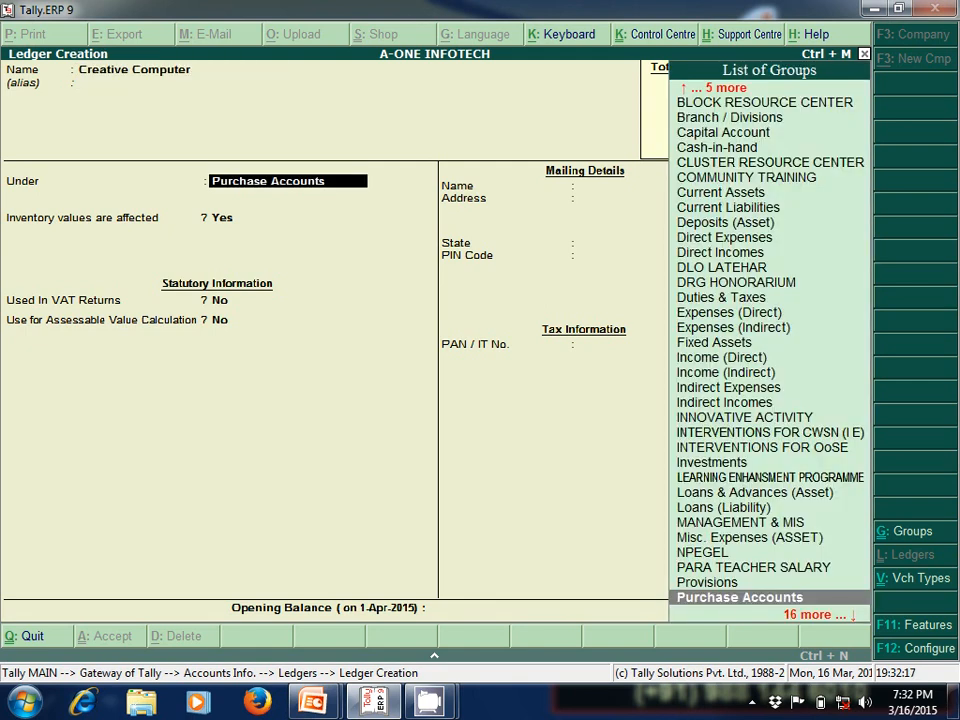
{"action": "type", "text": "S"}
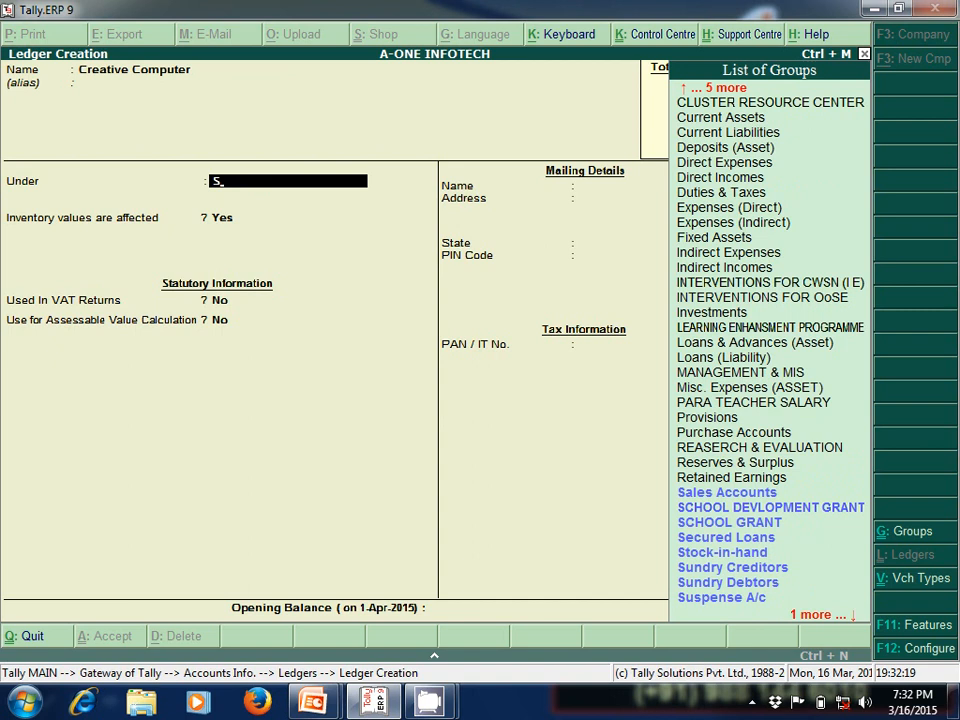
{"action": "key", "text": "Down"}
{"action": "key", "text": "Down"}
{"action": "key", "text": "Down"}
{"action": "key", "text": "Down"}
{"action": "key", "text": "Down"}
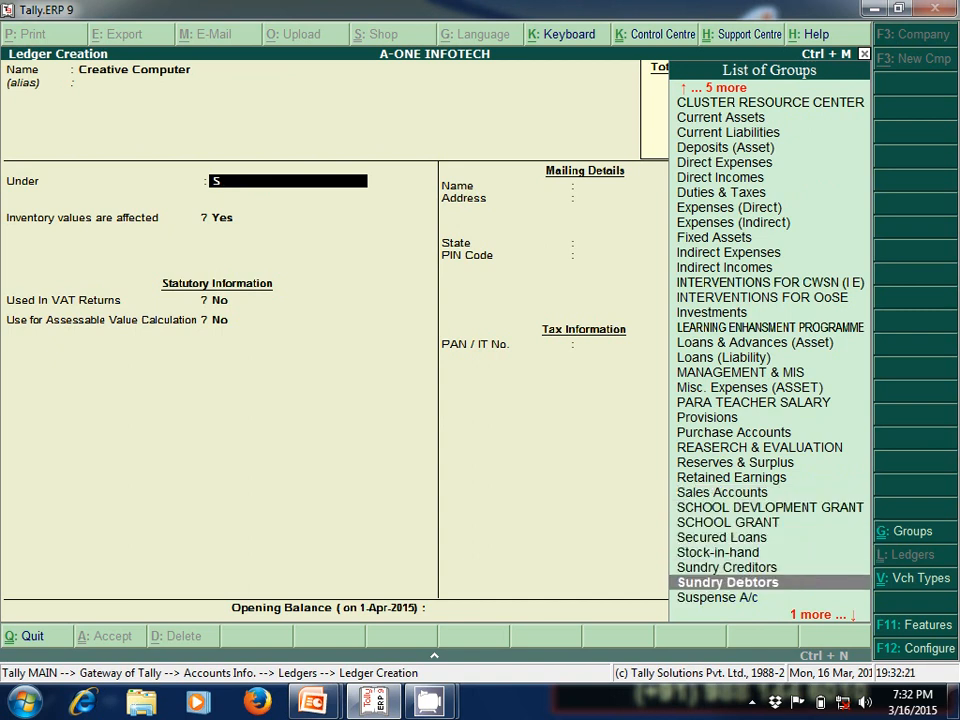
{"action": "key", "text": "Return"}
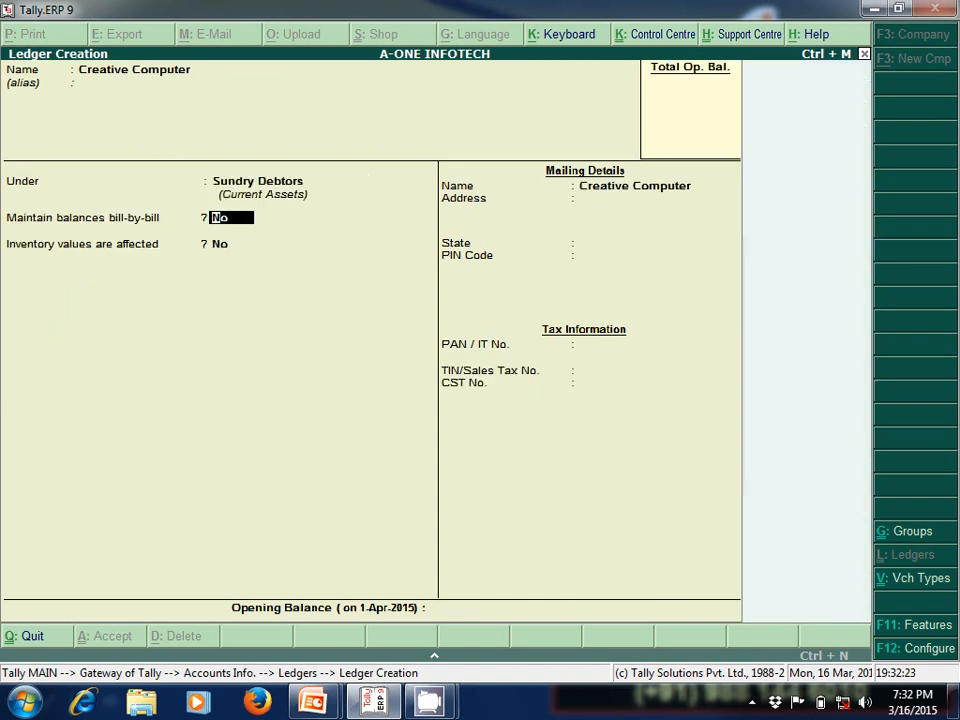
- Keep the default bill-by-bill, inventory, mailing and tax settings for Creative Computer, with state Not Applicable, and save the ledger
{"action": "key", "text": "Return"}
{"action": "key", "text": "Return"}
{"action": "key", "text": "Return"}
{"action": "key", "text": "Return"}
{"action": "key", "text": "Return"}
{"action": "key", "text": "Return"}
{"action": "key", "text": "Return"}
{"action": "key", "text": "Return"}
{"action": "key", "text": "Return"}
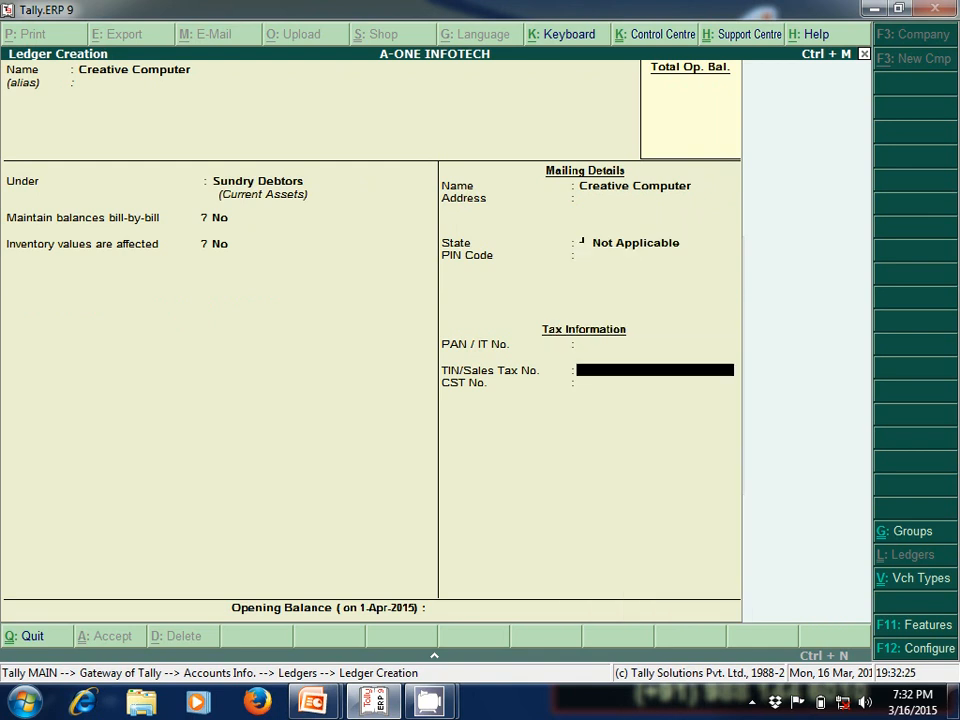
{"action": "key", "text": "Return"}
{"action": "key", "text": "Return"}
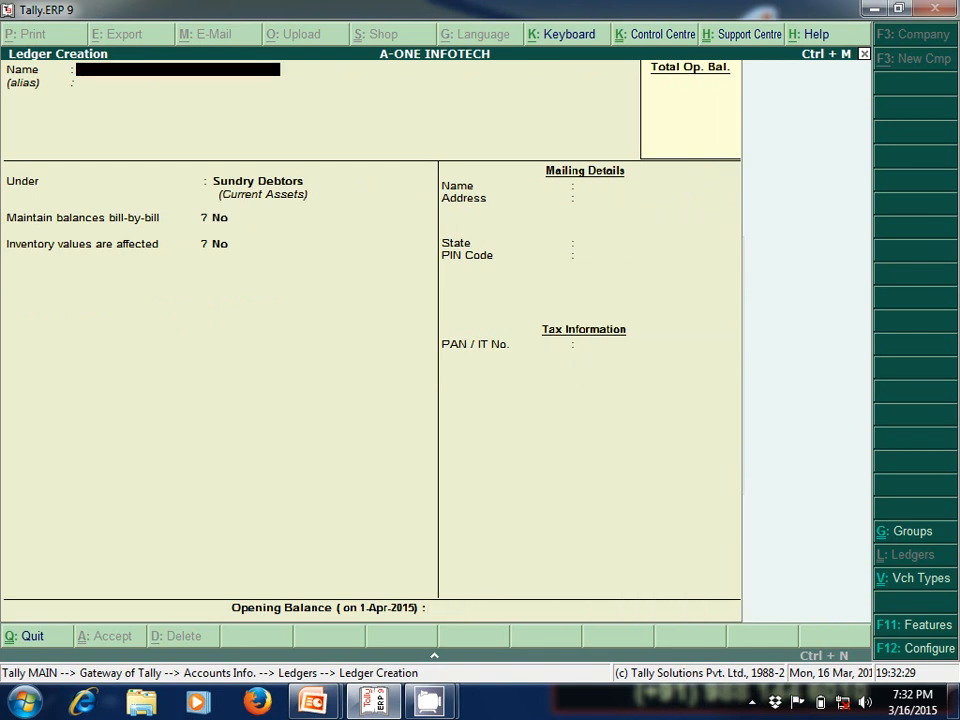
{"action": "type", "text": "Input Vat"}
{"action": "type", "text": " 12"}
{"action": "key", "text": "BackSpace"}
{"action": "key", "text": "BackSpace"}
{"action": "key", "text": "BackSpace"}
{"action": "type", "text": "@12.5"}
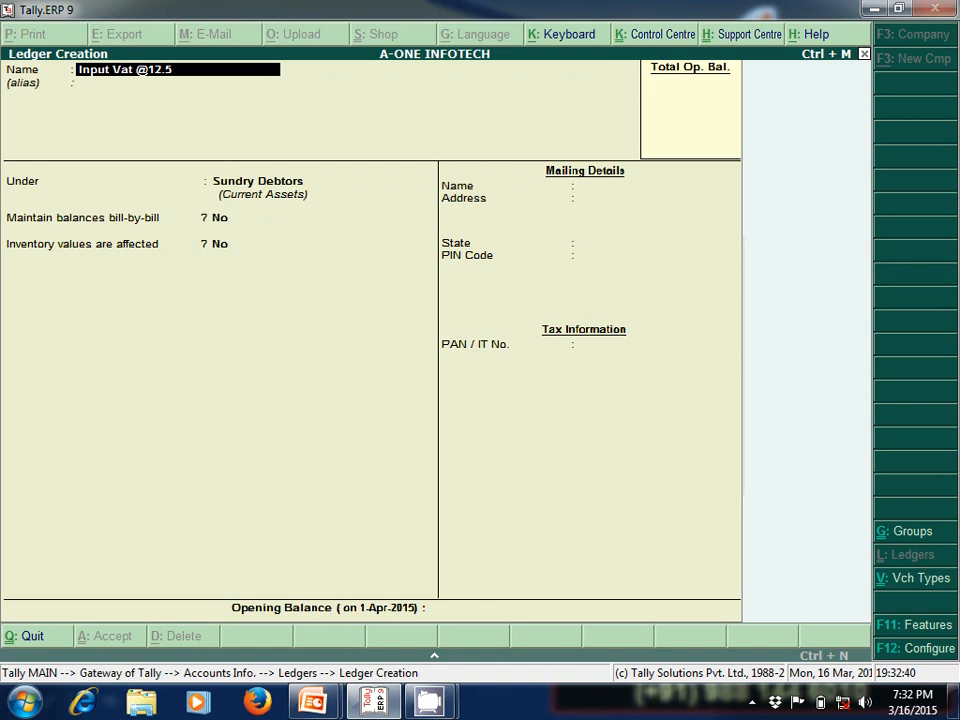
{"action": "type", "text": "%"}
{"action": "key", "text": "Return"}
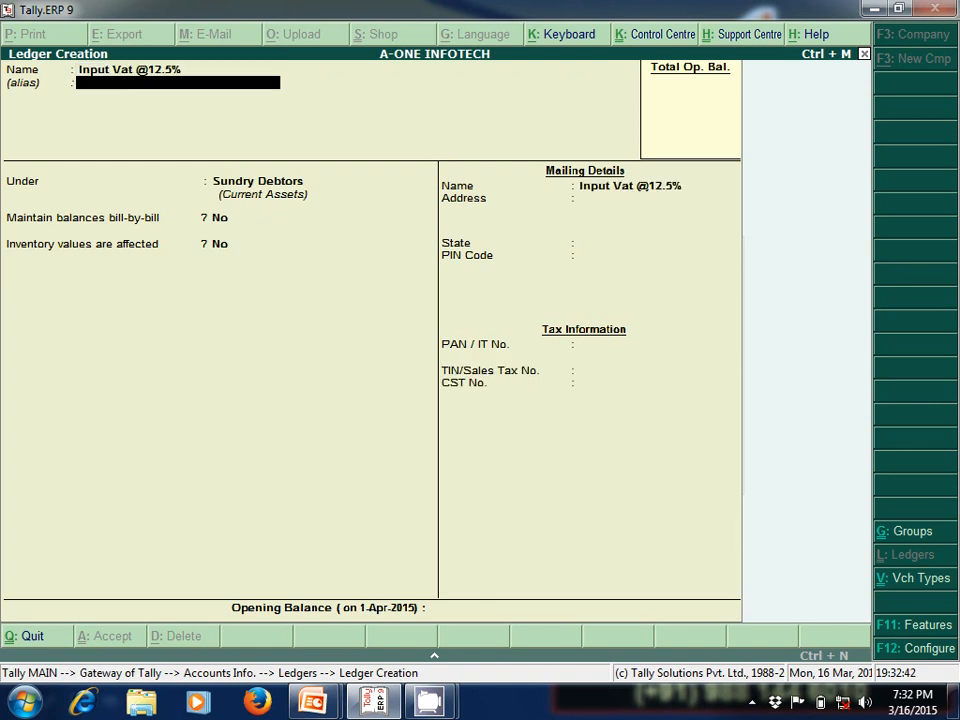
{"action": "key", "text": "Return"}
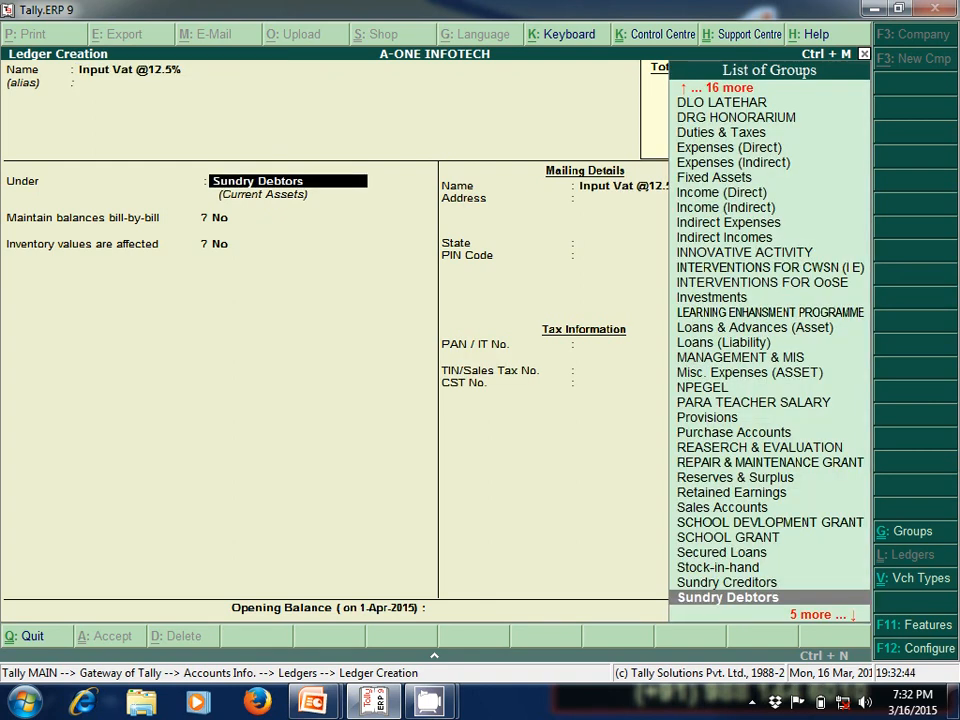
{"action": "type", "text": "D"}
{"action": "key", "text": "Down"}
{"action": "key", "text": "Down"}
{"action": "key", "text": "Down"}
{"action": "key", "text": "Down"}
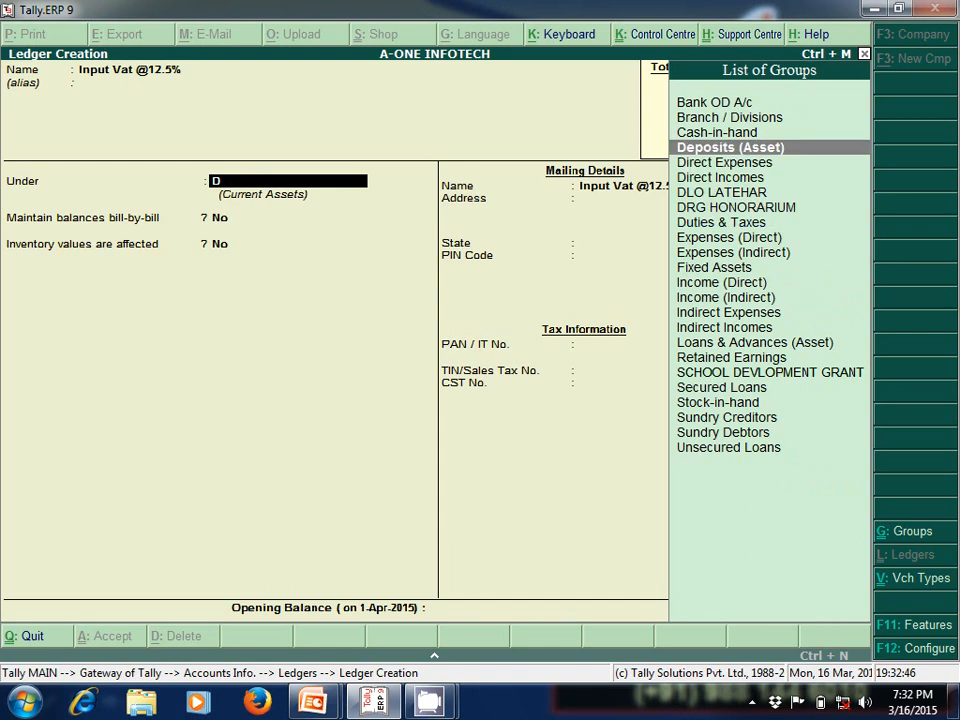
{"action": "key", "text": "Down"}
{"action": "key", "text": "Down"}
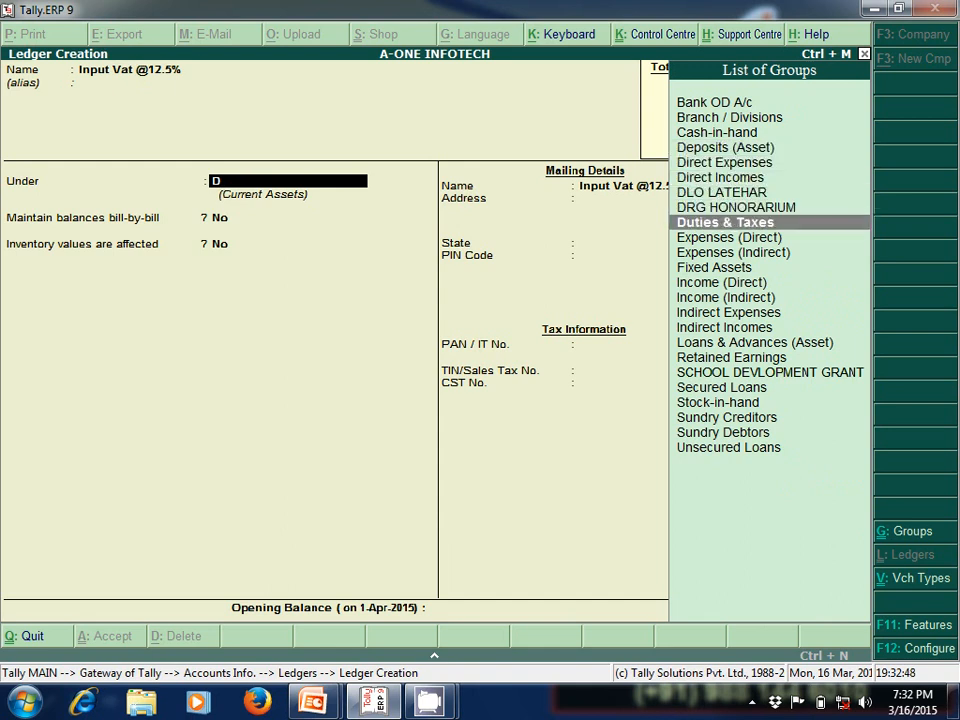
{"action": "key", "text": "Return"}
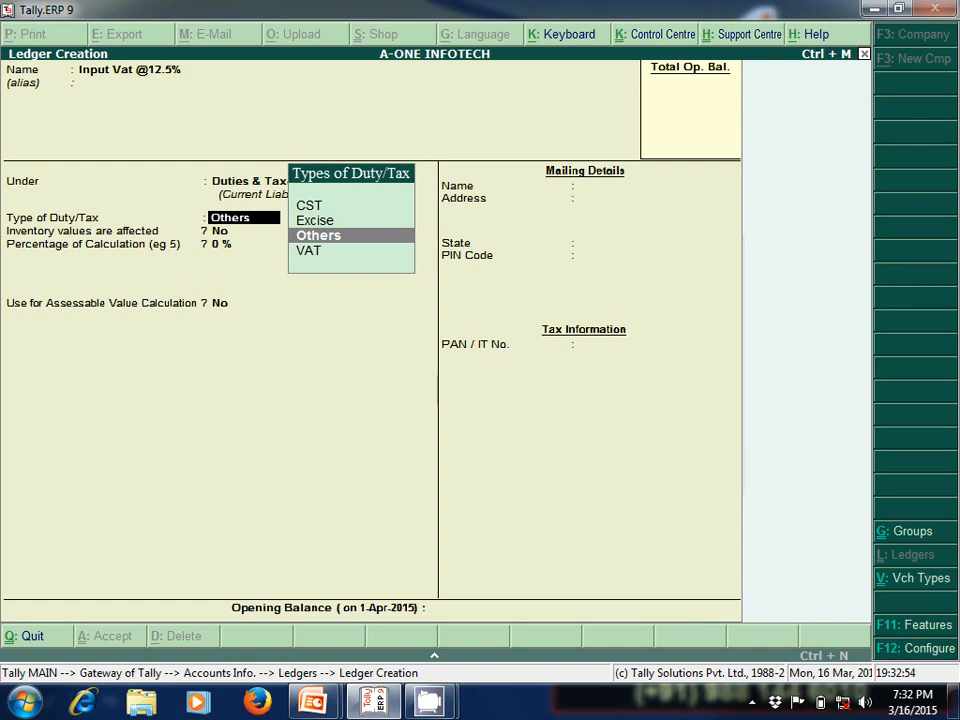
{"action": "key", "text": "Down"}
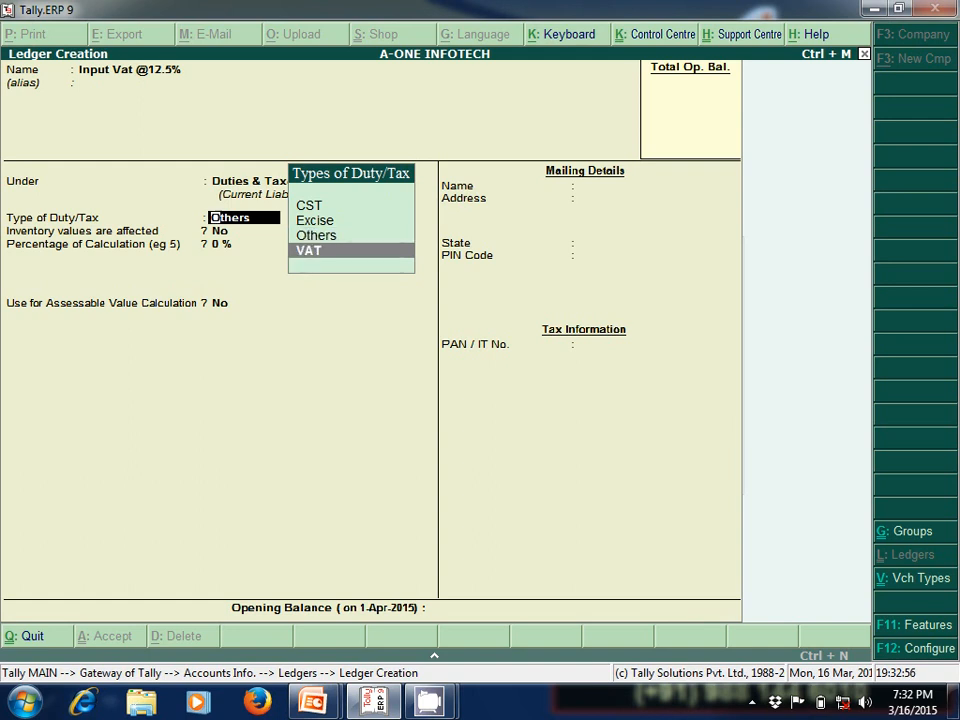
{"action": "key", "text": "Return"}
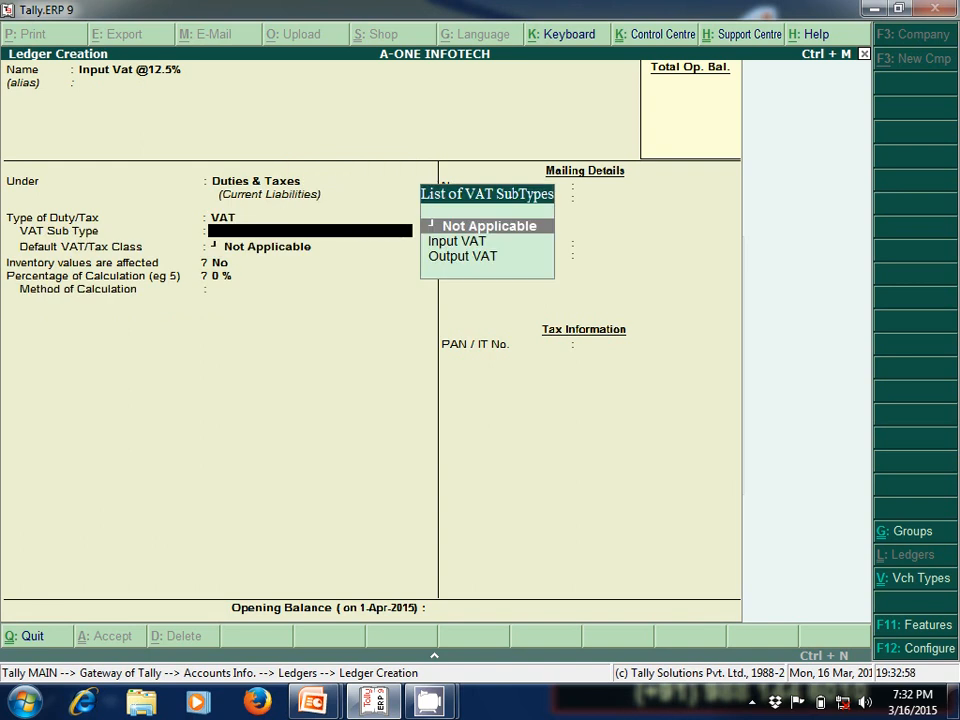
{"action": "key", "text": "Down"}
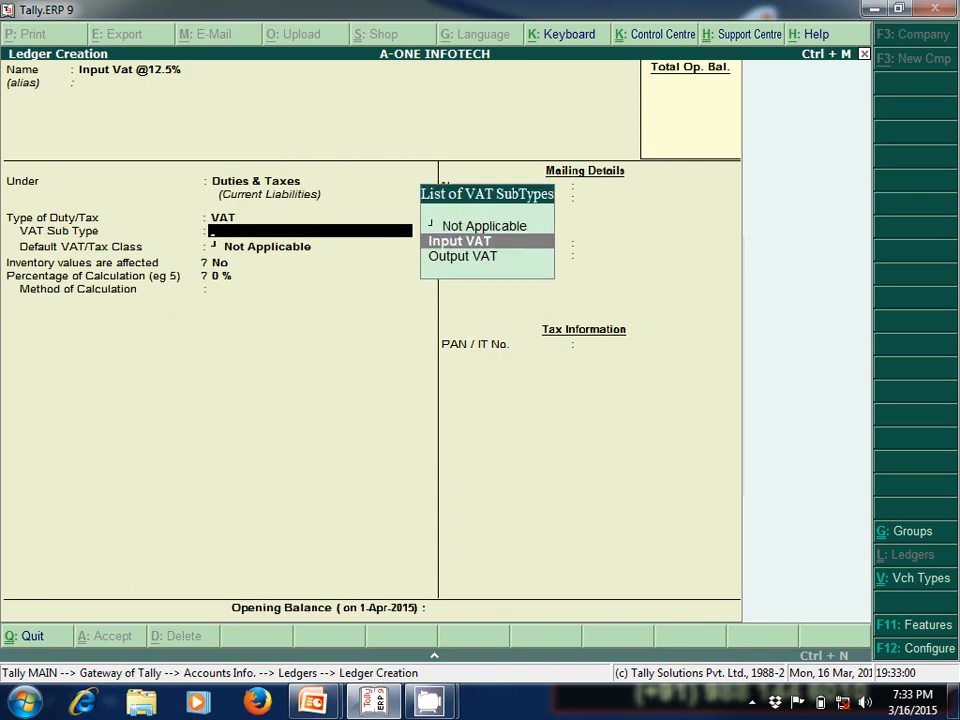
{"action": "key", "text": "Return"}
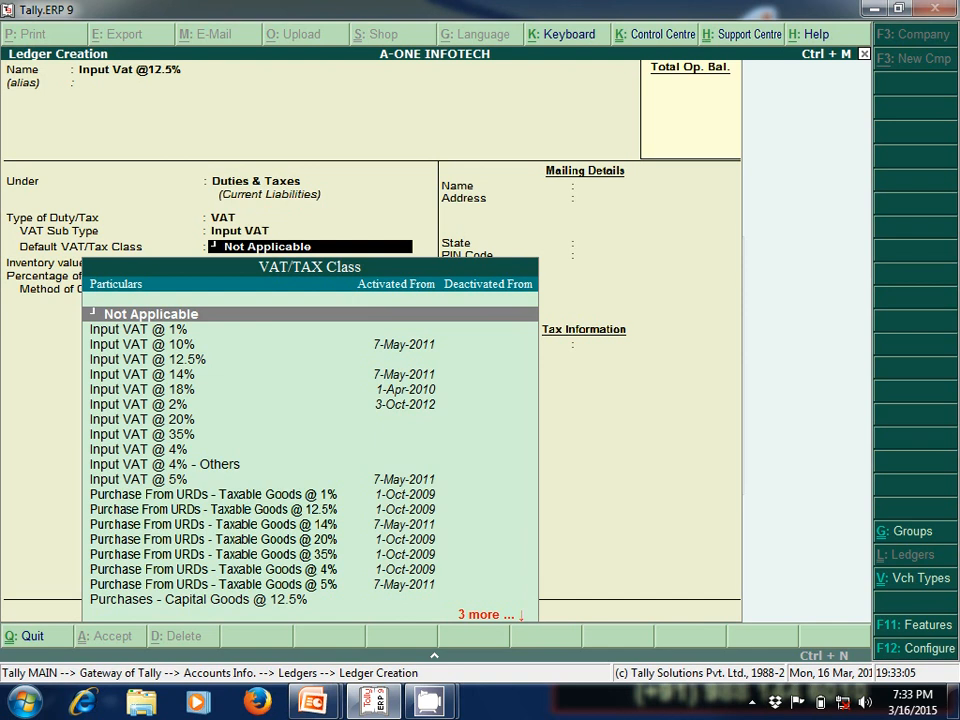
- Choose Input VAT @ 12.5% as the default VAT/Tax class, keep the rounding method Not Applicable, and save the ledger
{"action": "key", "text": "Down"}
{"action": "key", "text": "Down"}
{"action": "key", "text": "Down"}
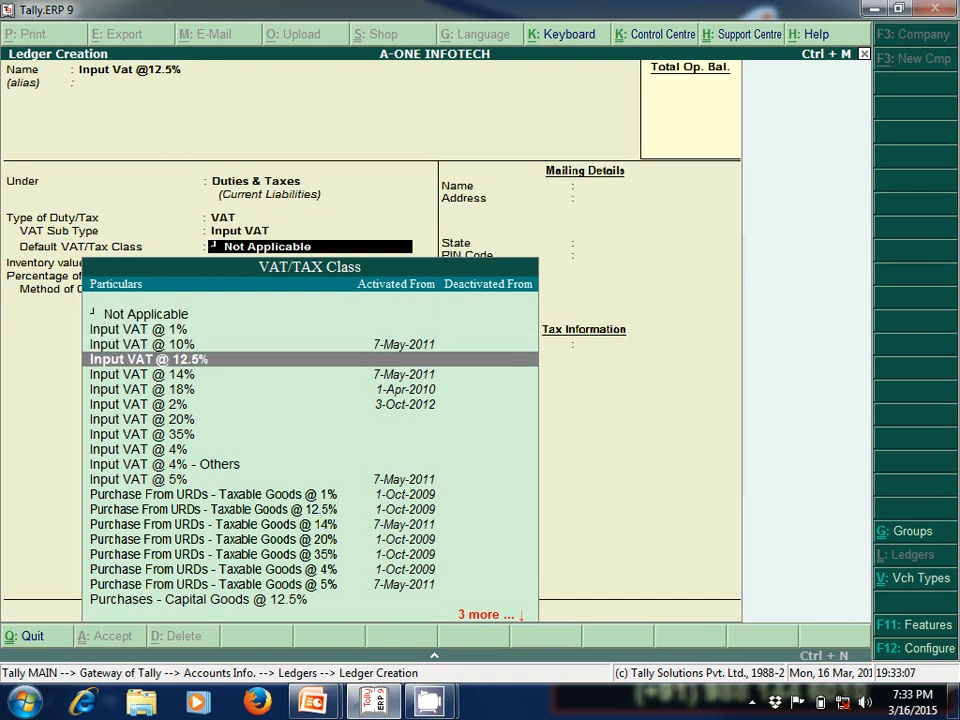
{"action": "key", "text": "Return"}
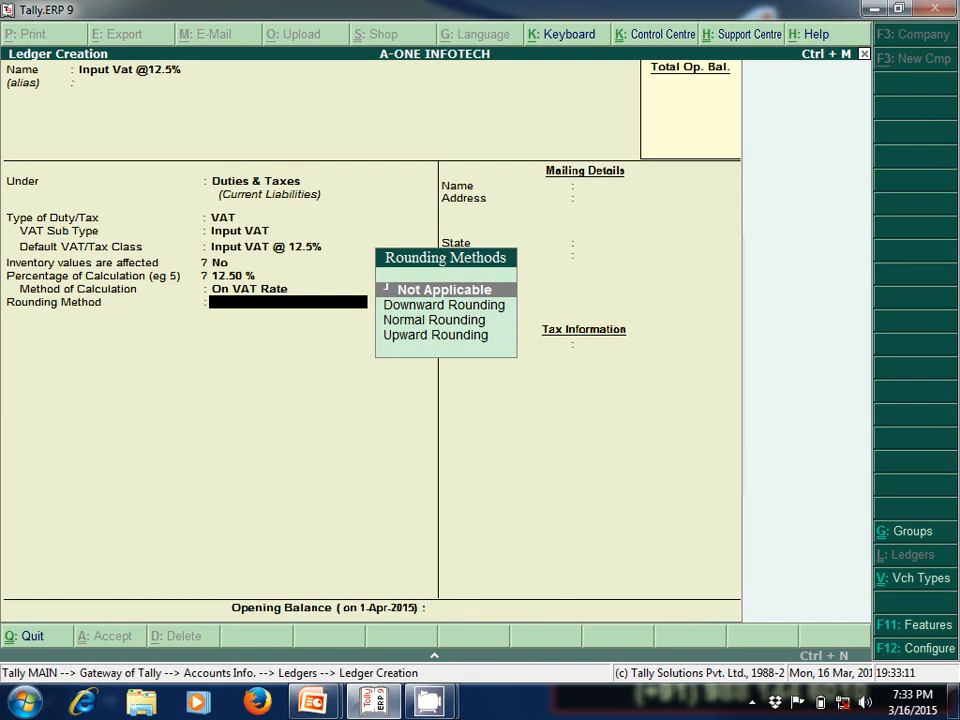
{"action": "key", "text": "Return"}
{"action": "key", "text": "Return"}
{"action": "key", "text": "Return"}
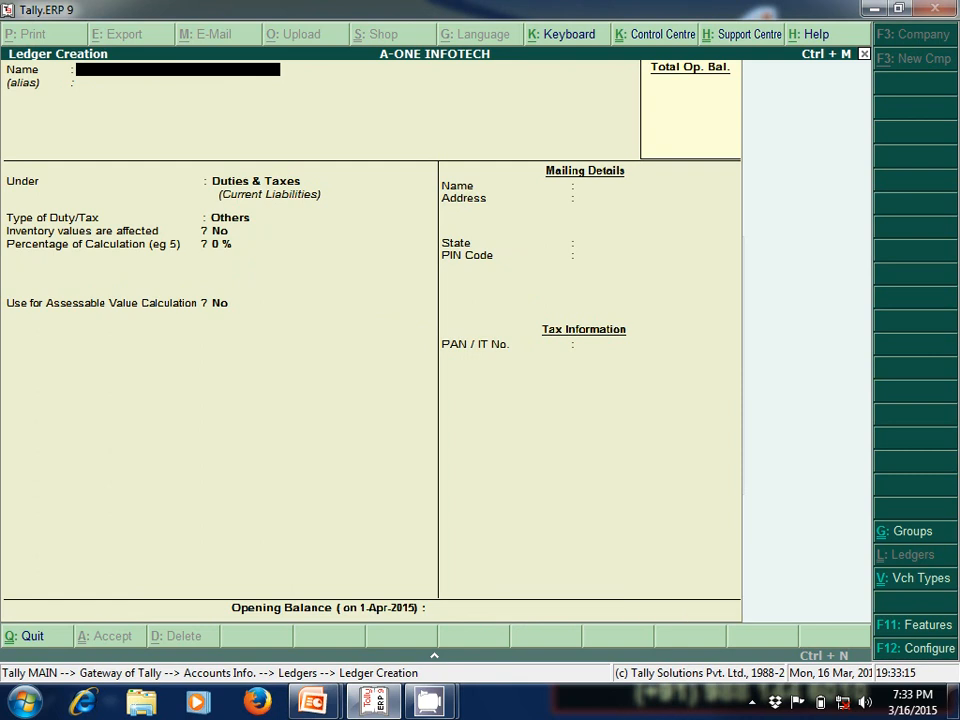
- Leave ledger creation and review the company's existing ledgers in the list for altering a single ledger
{"action": "key", "text": "Escape"}
{"action": "key", "text": "Down"}
{"action": "key", "text": "Down"}
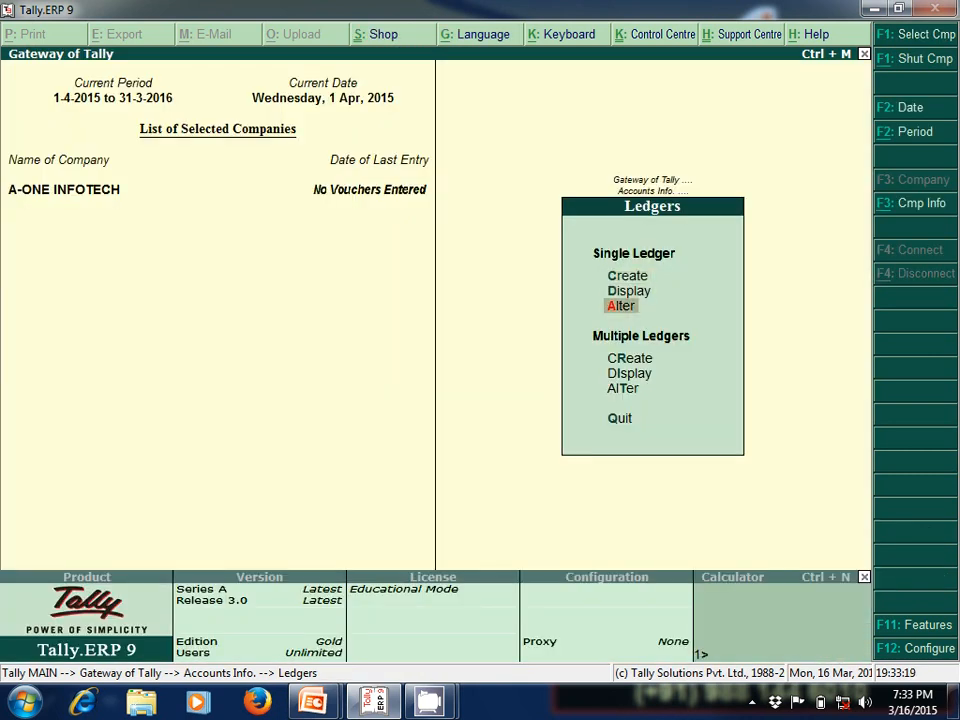
{"action": "key", "text": "Return"}
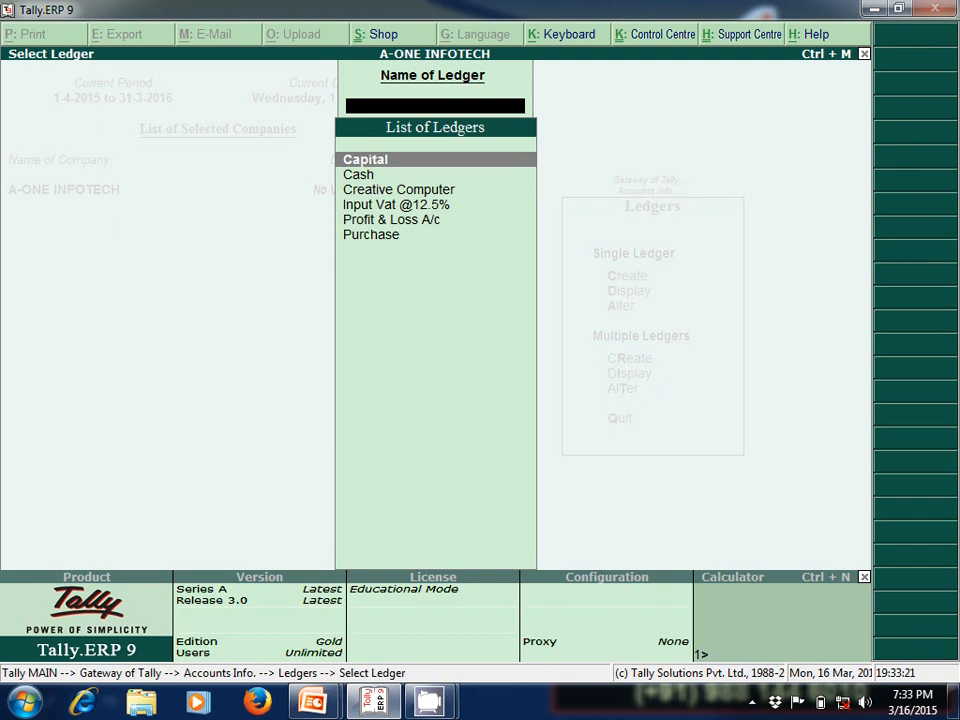
{"action": "key", "text": "Down"}
{"action": "key", "text": "Down"}
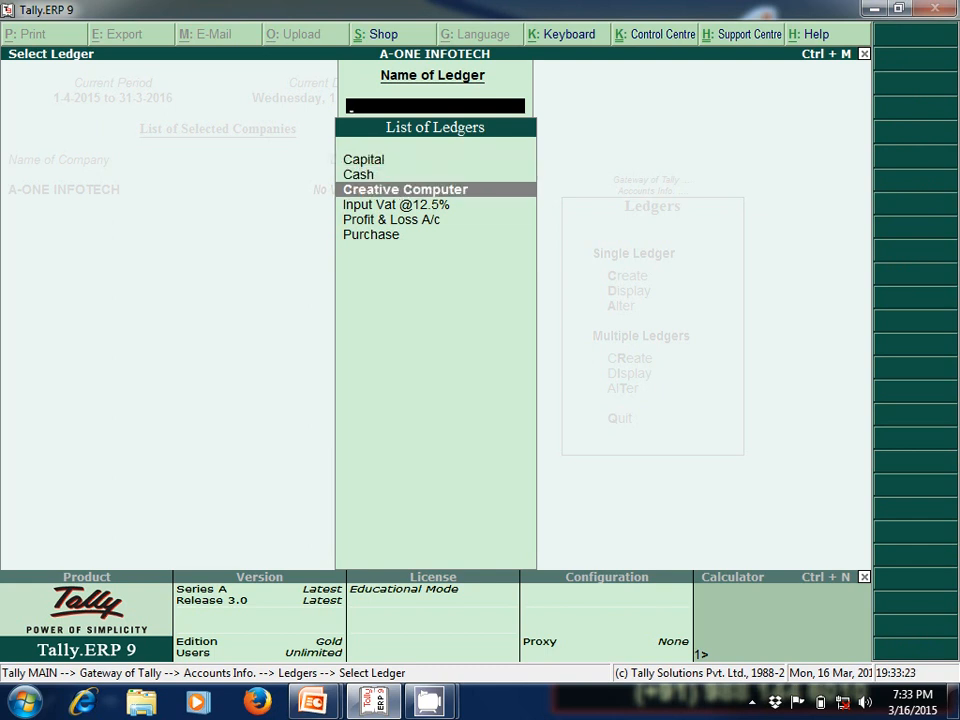
{"action": "key", "text": "Down"}
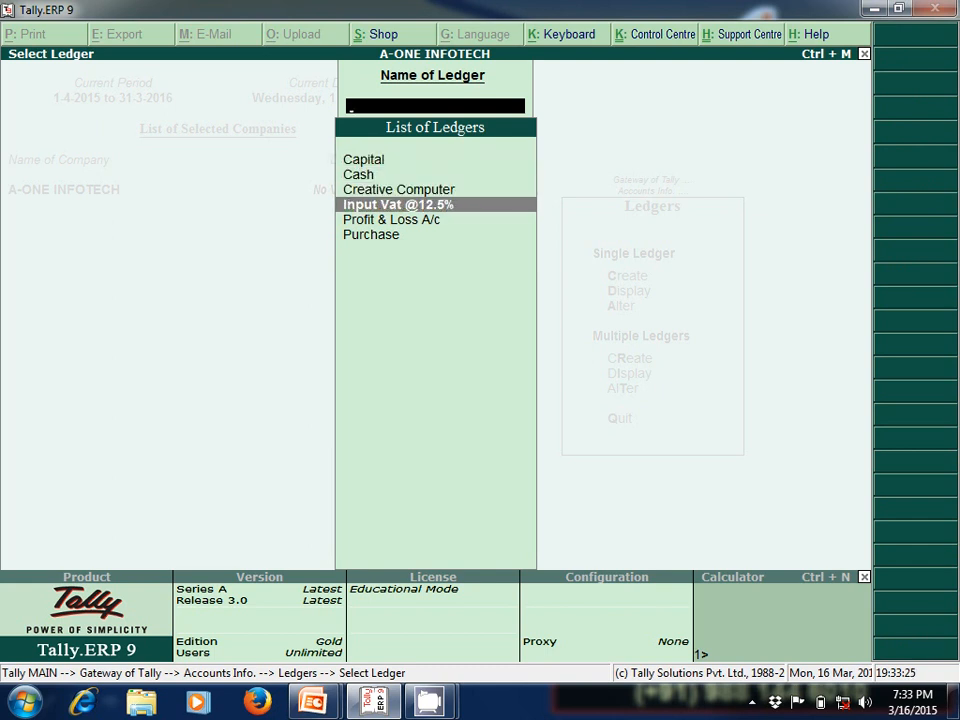
{"action": "key", "text": "Down"}
{"action": "key", "text": "Down"}
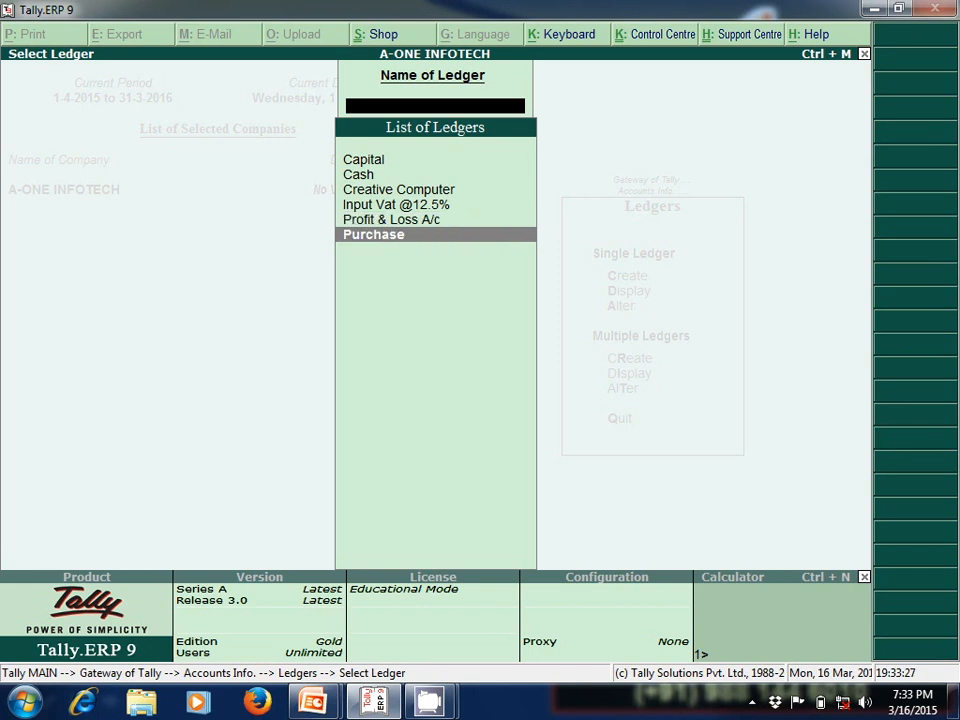
- Switch to the PowerPoint slide to read the required stock group, stock item and unit of measure, and return to Tally.ERP 9
{"action": "key", "text": "super+Tab"}
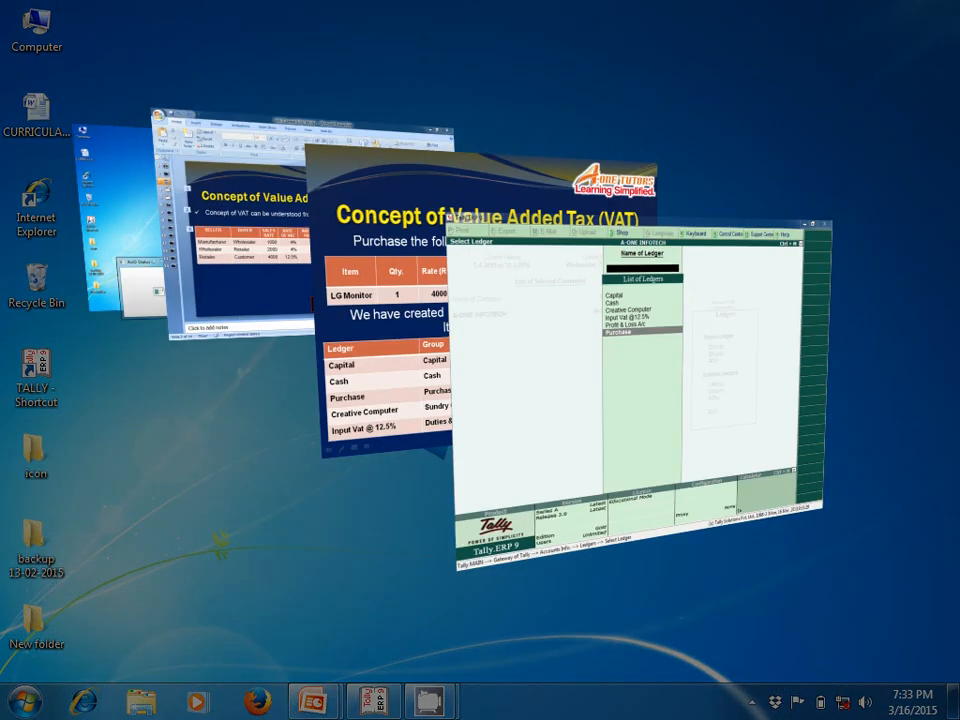
{"action": "key", "text": "super+Tab"}
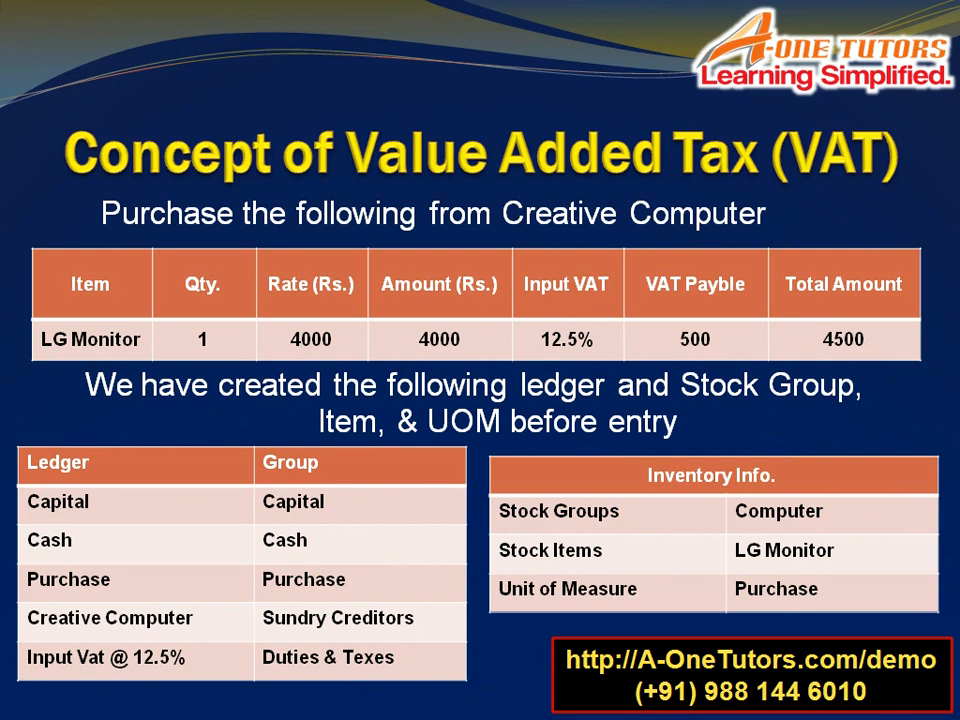
{"action": "key", "text": "super"}
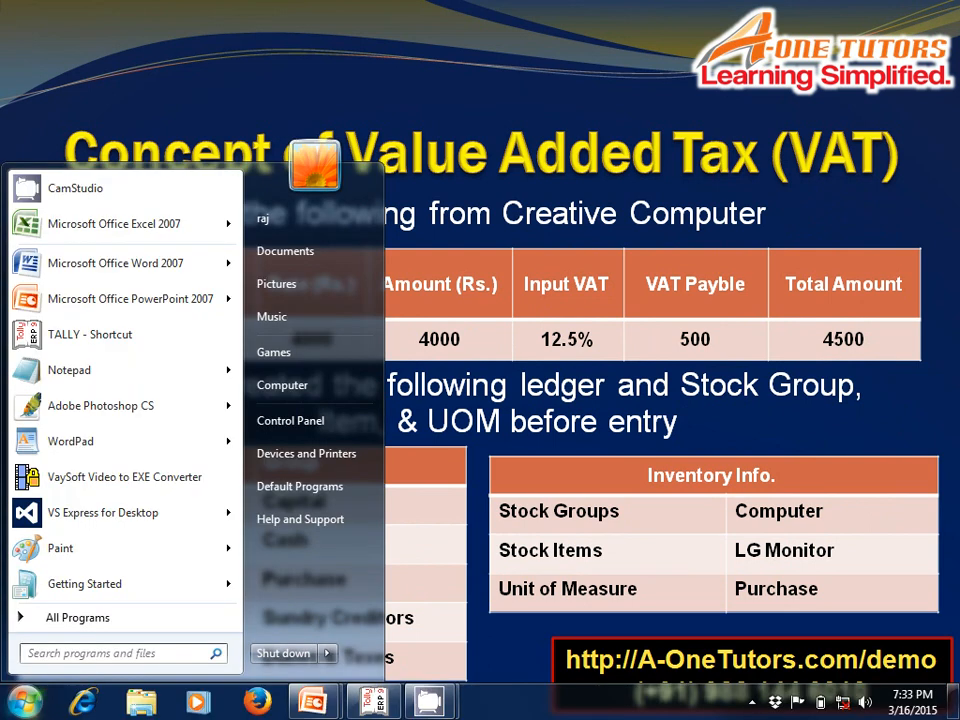
{"action": "left_click", "coordinate": [541, 271]}
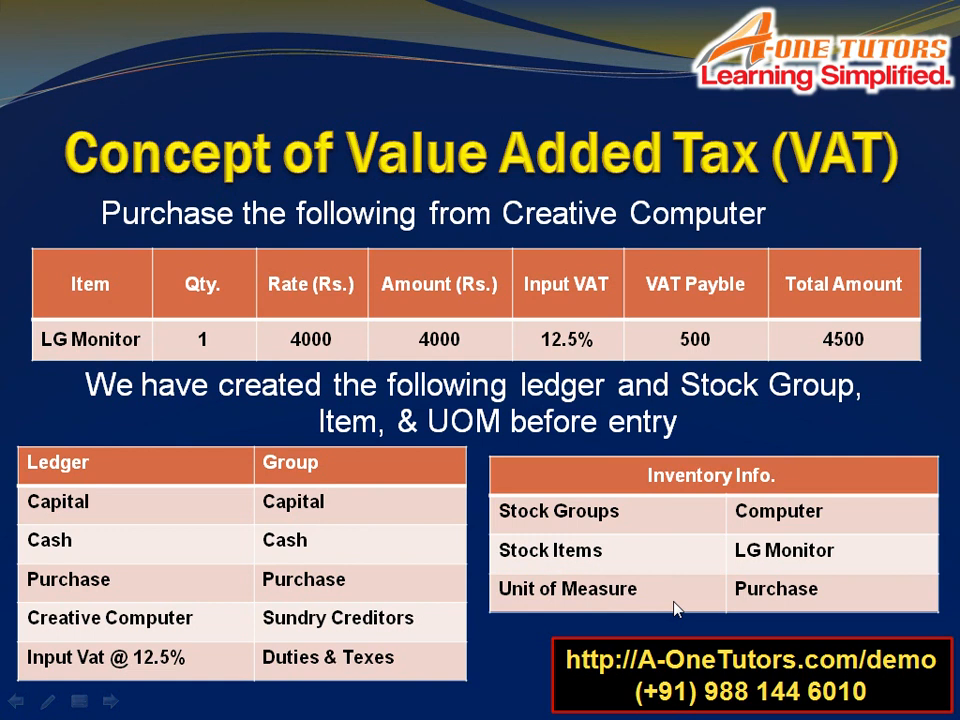
{"action": "key", "text": "super+Tab"}
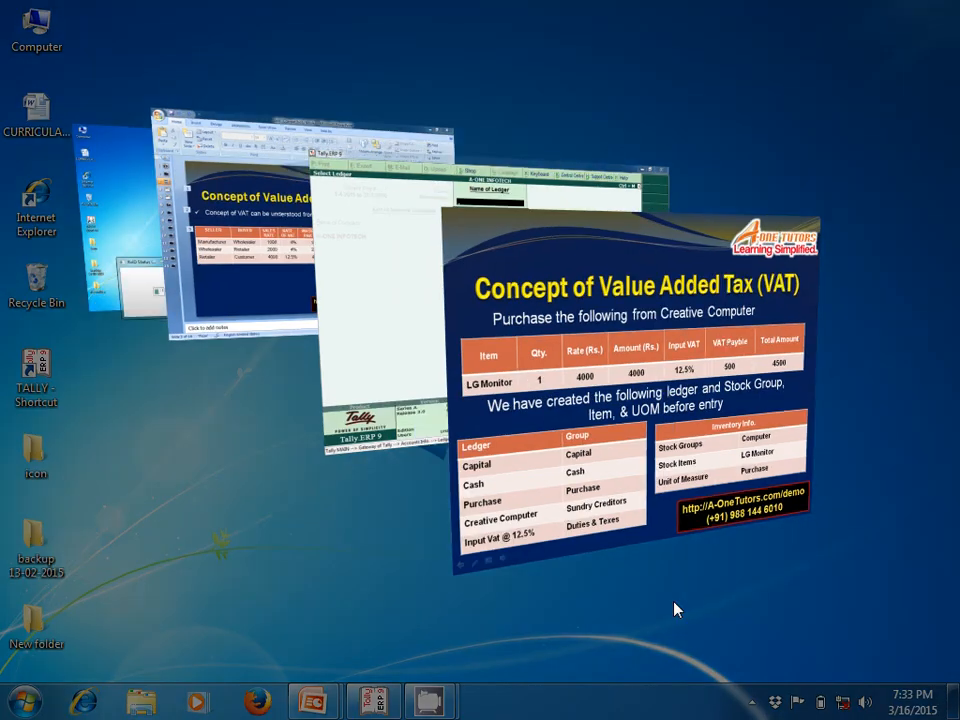
{"action": "key", "text": "super+Tab"}
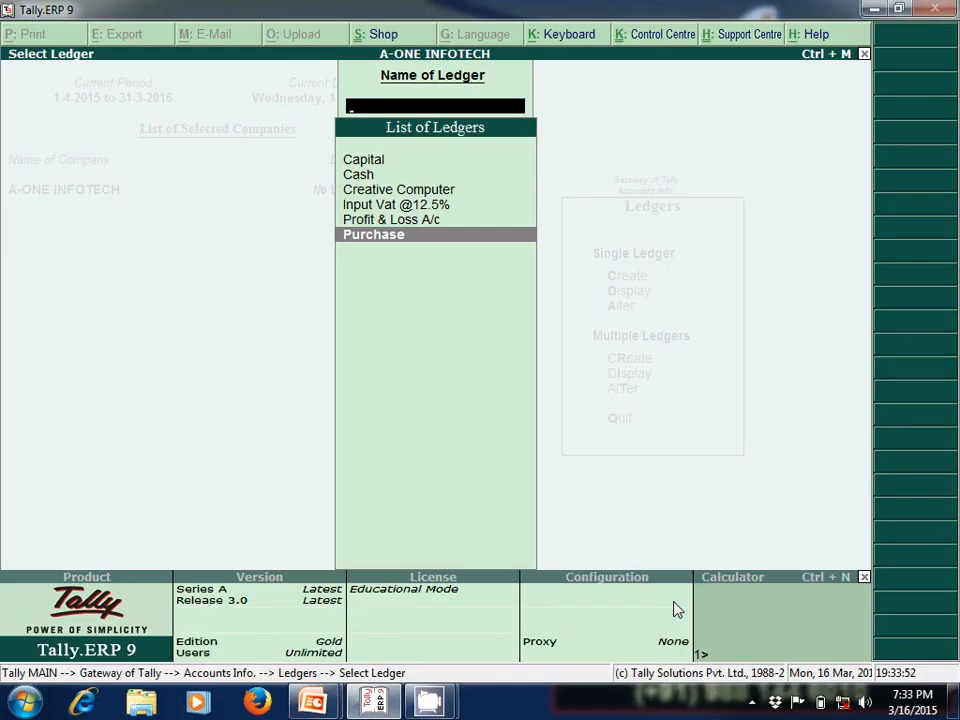
- Leave the ledger selection and start a single stock group named Computer
{"action": "key", "text": "Escape"}
{"action": "key", "text": "Escape"}
{"action": "key", "text": "Escape"}
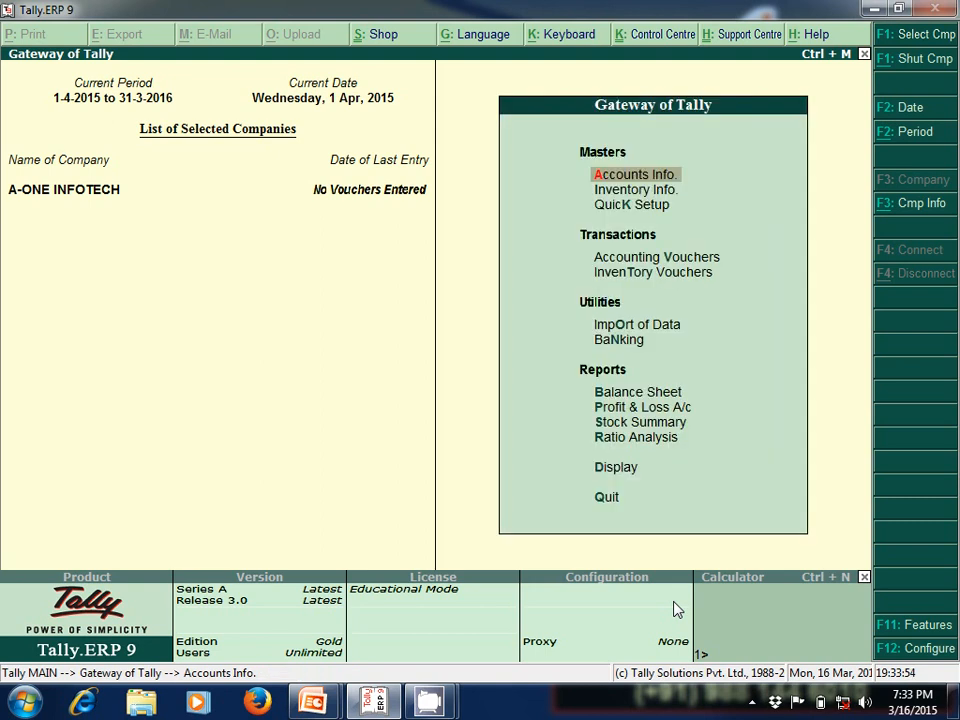
{"action": "key", "text": "Down"}
{"action": "key", "text": "Return"}
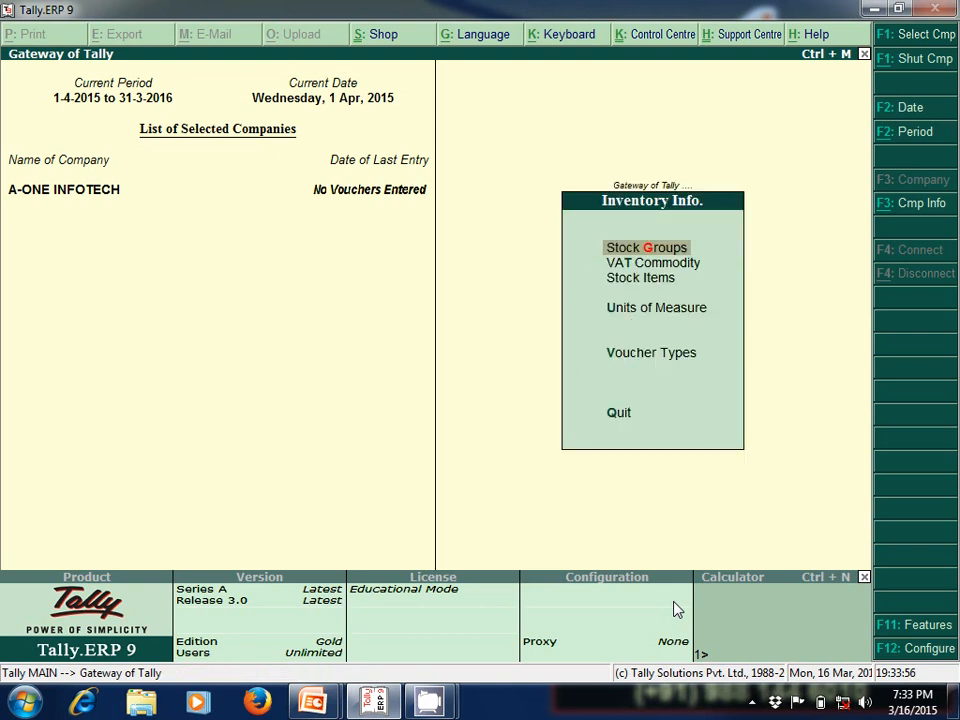
{"action": "key", "text": "Return"}
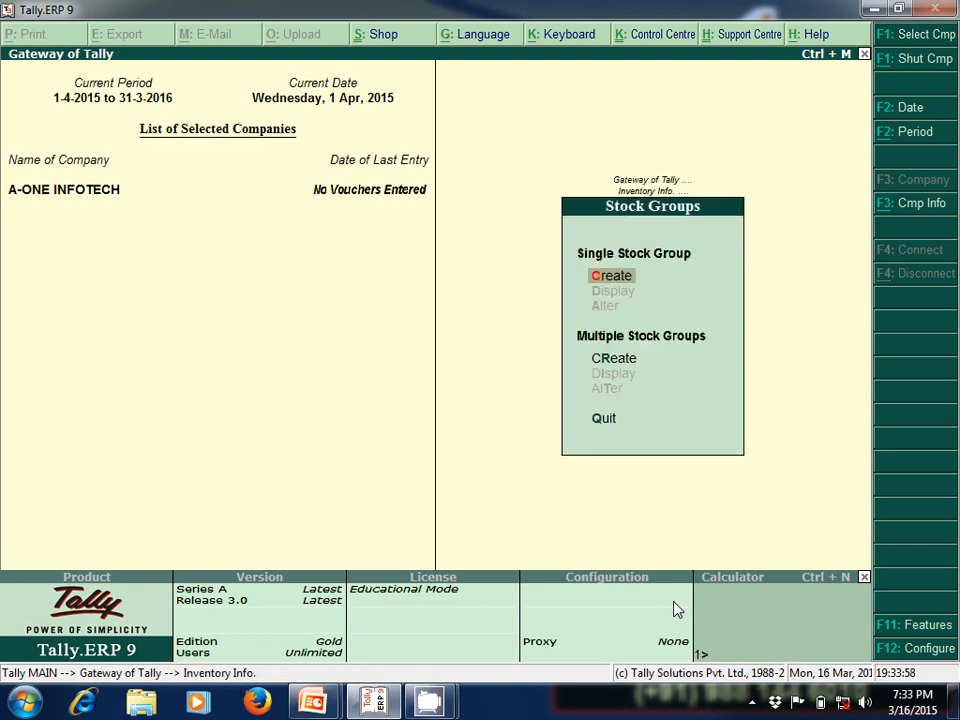
{"action": "key", "text": "Return"}
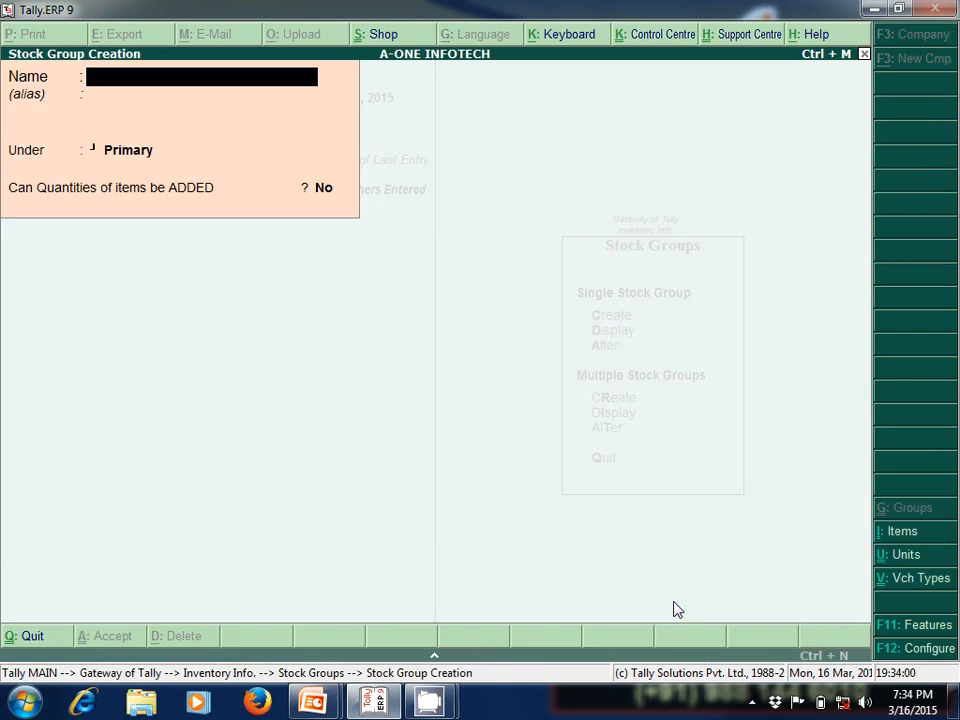
{"action": "type", "text": "Co"}
{"action": "type", "text": "mpu"}
{"action": "key", "text": "BackSpace"}
{"action": "type", "text": "puter"}
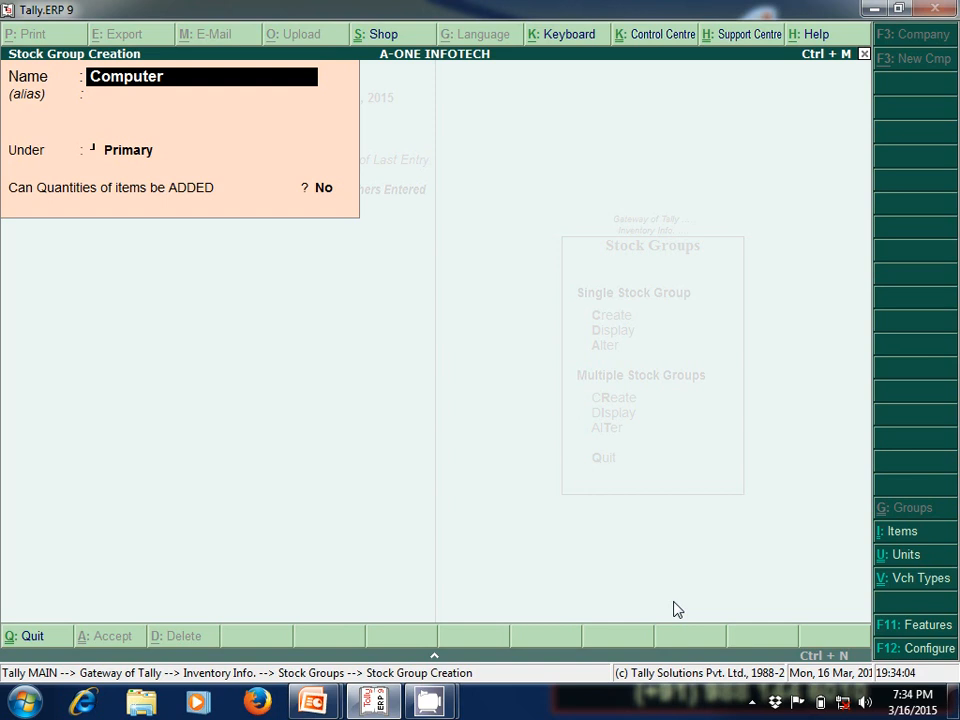
- Keep the Computer stock group without an alias under Primary, with item quantities not added, and save it
{"action": "key", "text": "Return"}
{"action": "key", "text": "Return"}
{"action": "key", "text": "Return"}
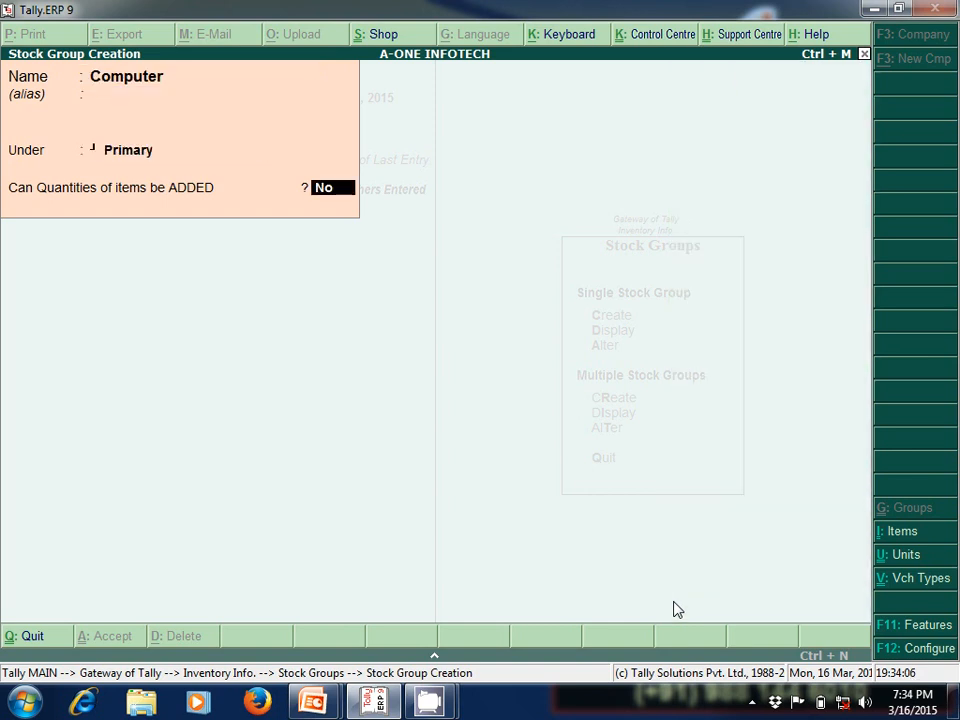
{"action": "key", "text": "Return"}
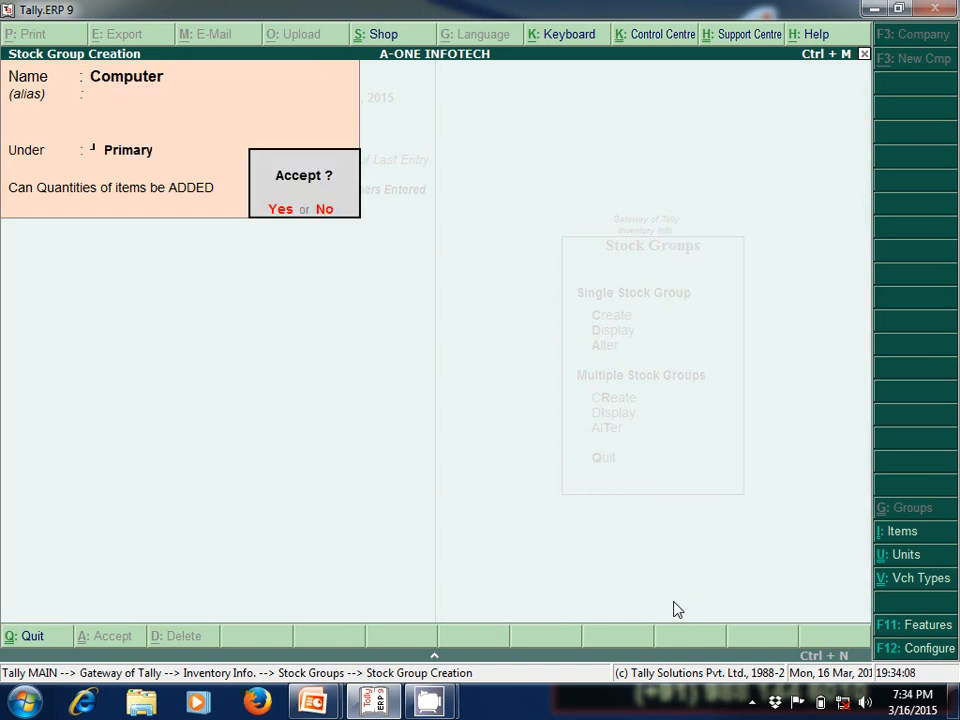
{"action": "key", "text": "Return"}
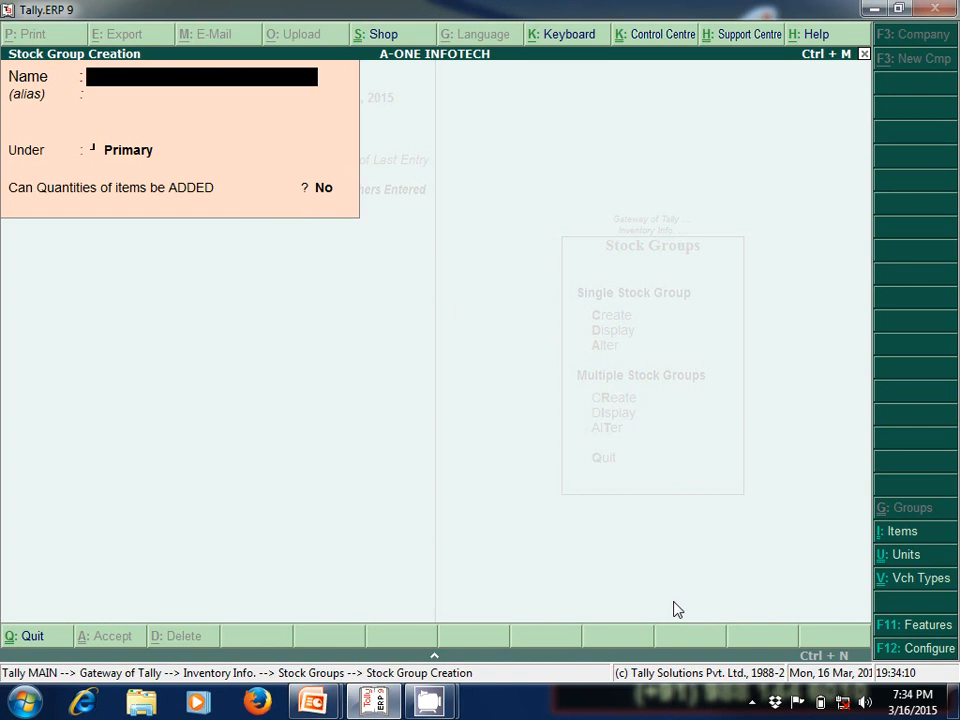
{"action": "key", "text": "Escape"}
{"action": "key", "text": "Return"}
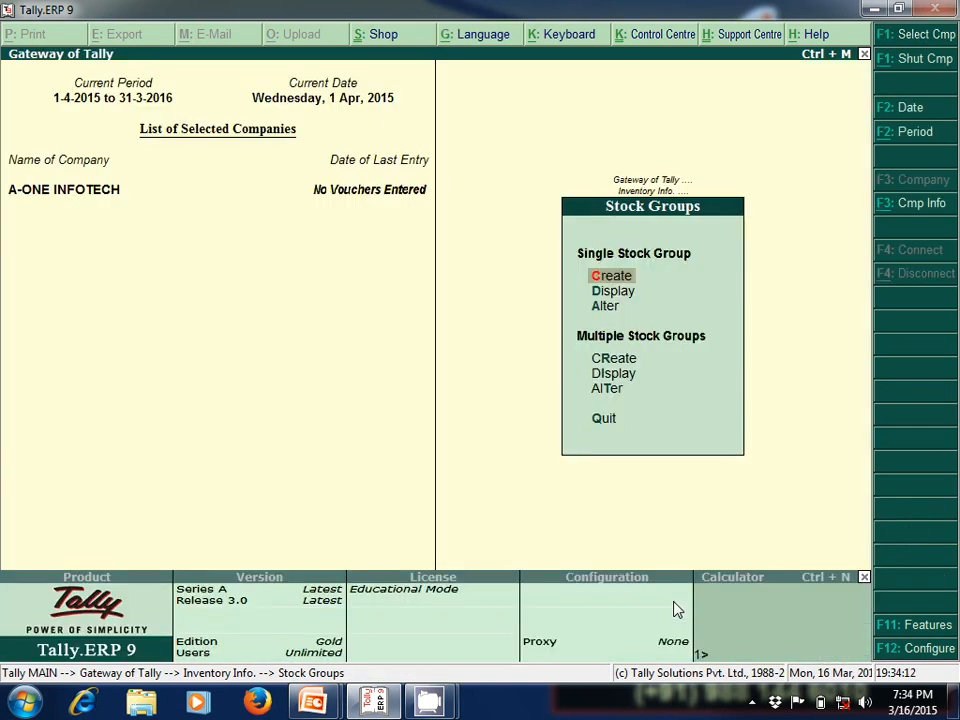
- Create a simple unit of measure with the symbol pcs, no formal name and 0 decimal places
{"action": "key", "text": "Escape"}
{"action": "key", "text": "Down"}
{"action": "key", "text": "Down"}
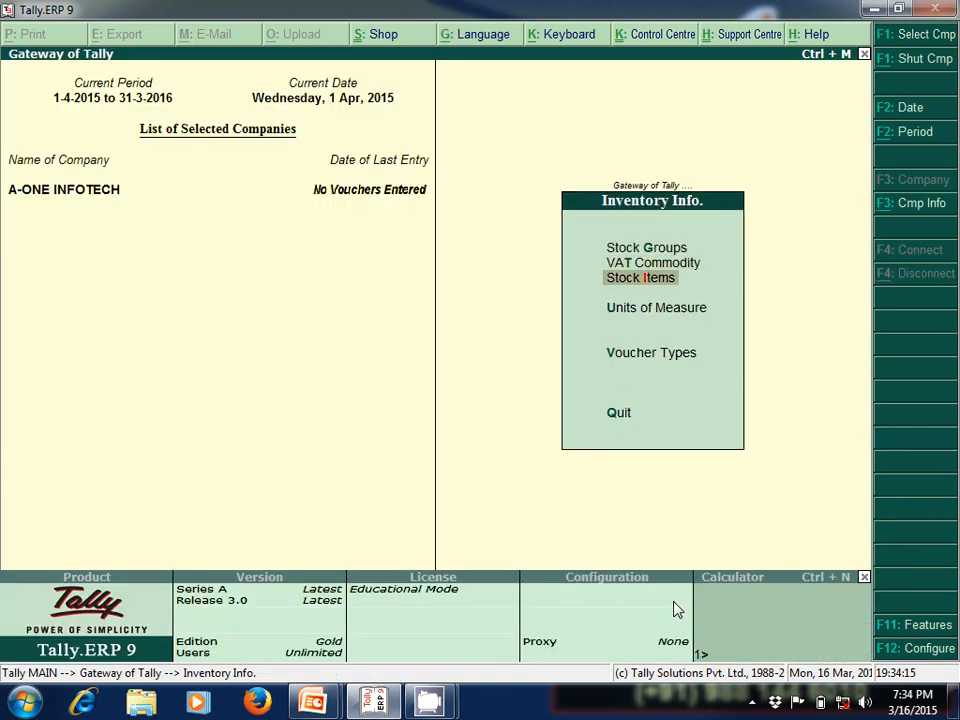
{"action": "key", "text": "Down"}
{"action": "key", "text": "Return"}
{"action": "key", "text": "Return"}
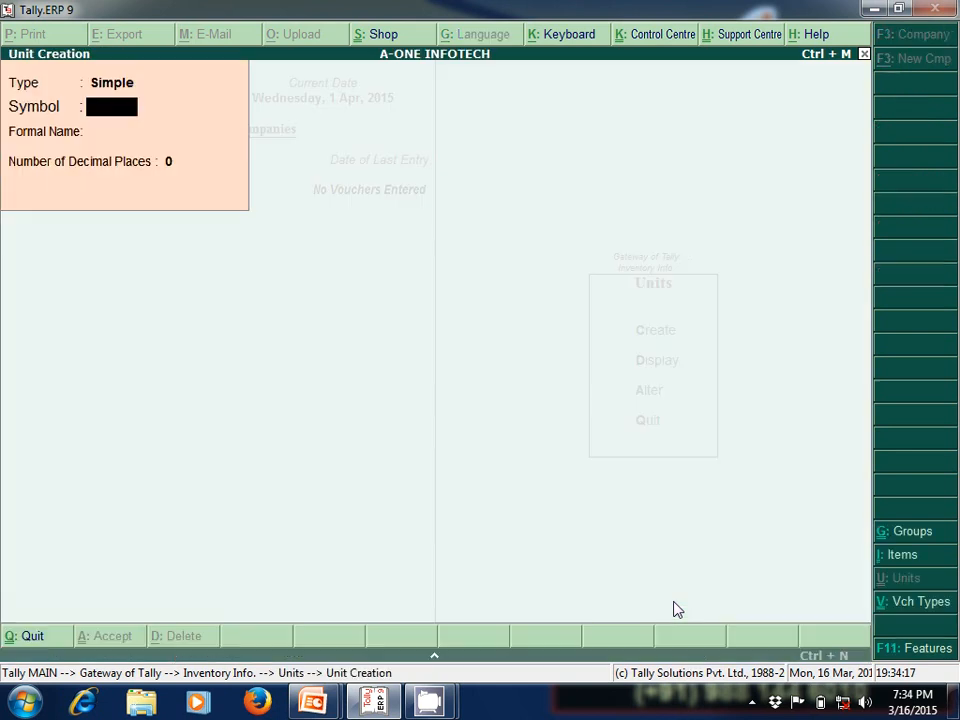
{"action": "type", "text": "pcs"}
{"action": "key", "text": "Return"}
{"action": "key", "text": "Return"}
{"action": "key", "text": "Return"}
{"action": "key", "text": "Return"}
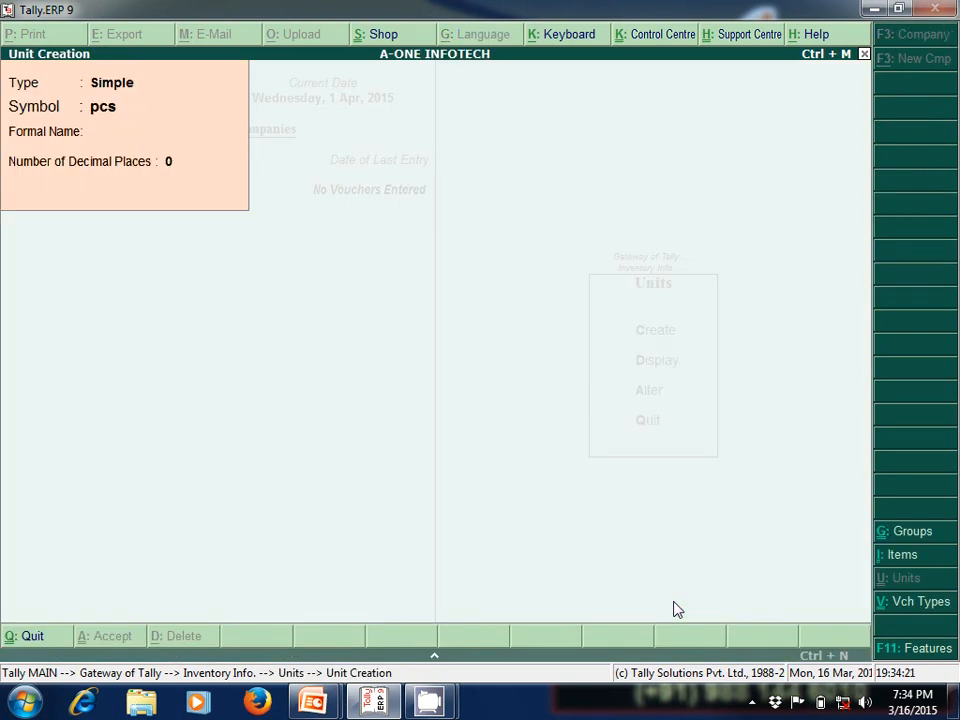
{"action": "key", "text": "Escape"}
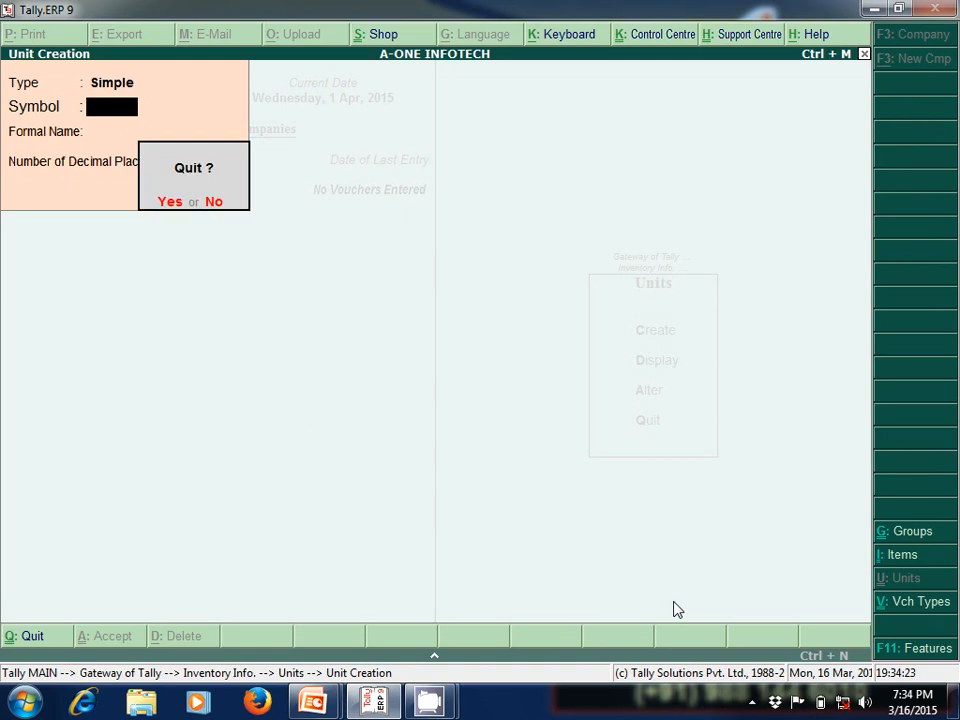
{"action": "key", "text": "Return"}
- Start creating a single stock item and switch to the PowerPoint slide to check the item details
{"action": "key", "text": "Escape"}
{"action": "key", "text": "Up"}
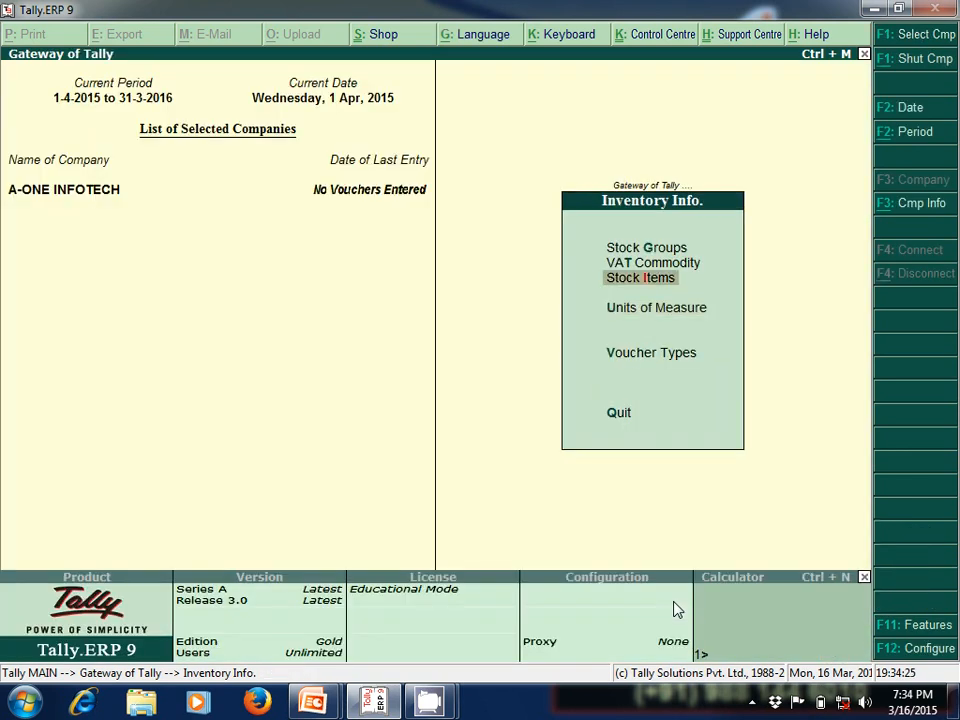
{"action": "key", "text": "Return"}
{"action": "key", "text": "Return"}
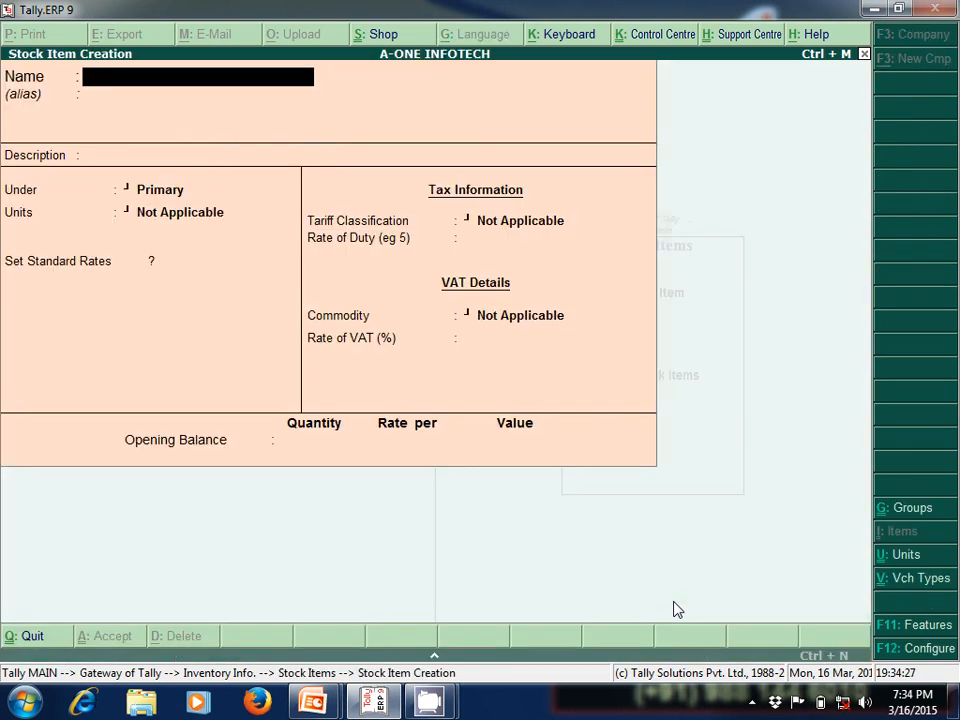
{"action": "key", "text": "super+Tab"}
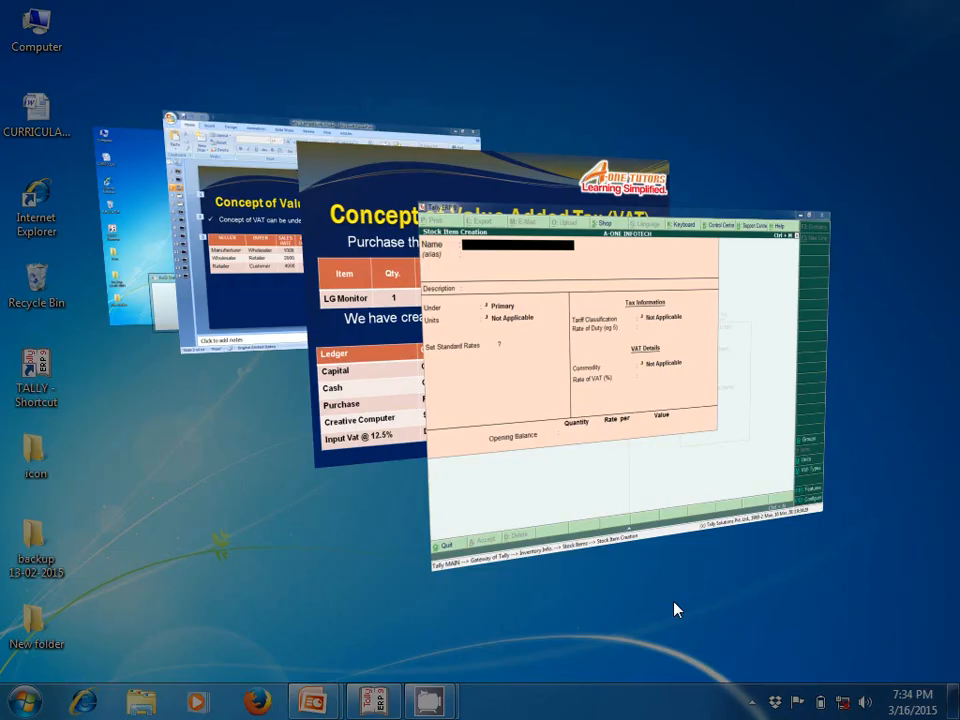
{"action": "key", "text": "super+Tab"}
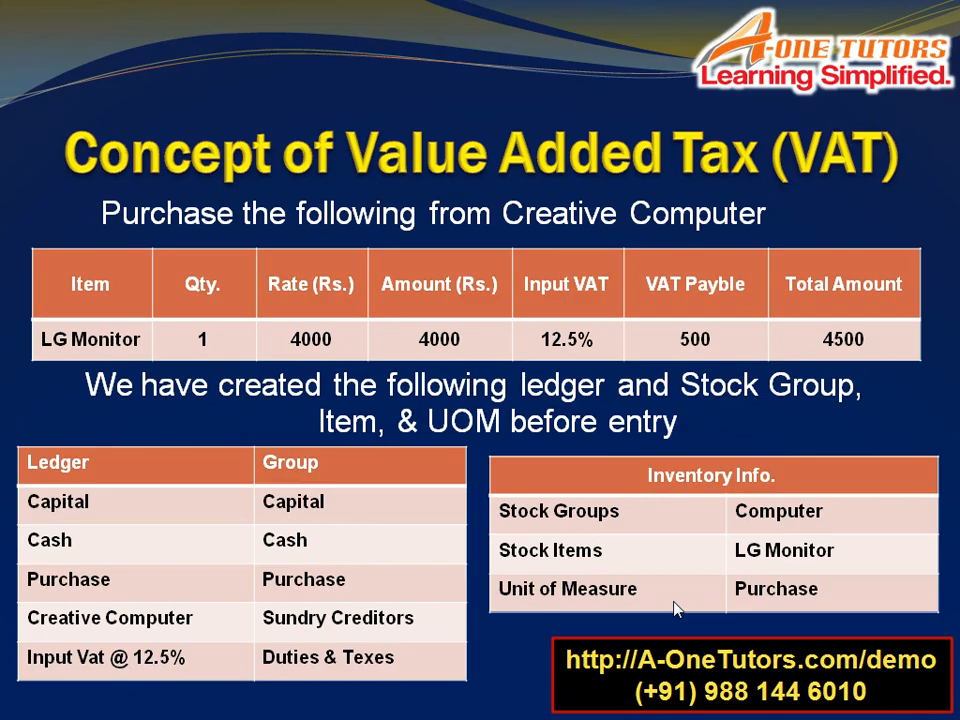
- Switch back to Tally.ERP 9 and name the new stock item LG Monitor, without an alias
{"action": "key", "text": "super+Tab"}
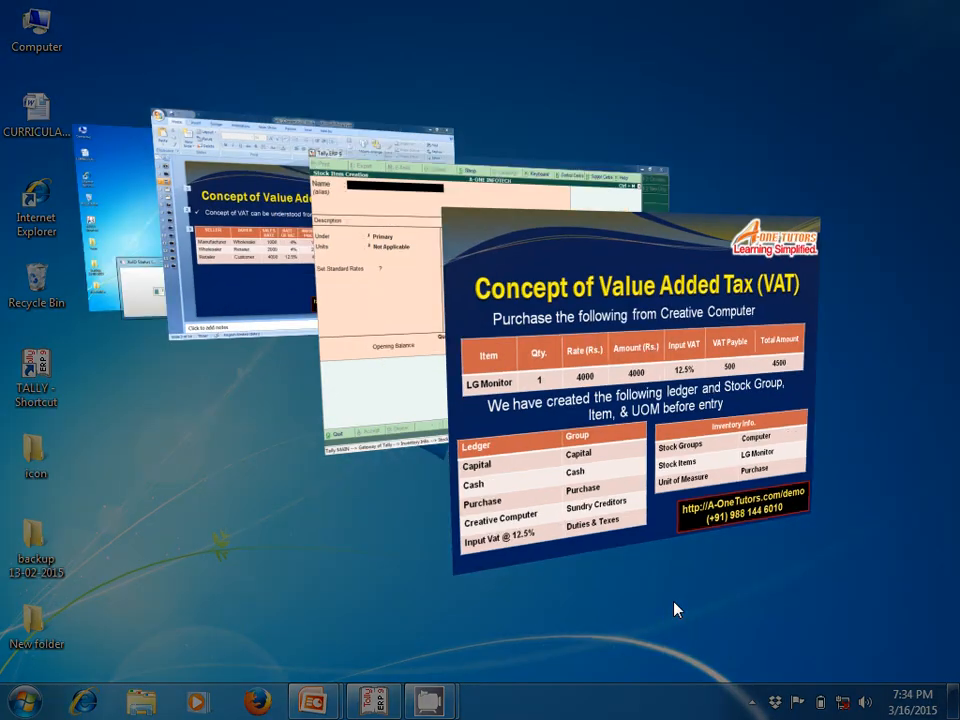
{"action": "key", "text": "super+Tab"}
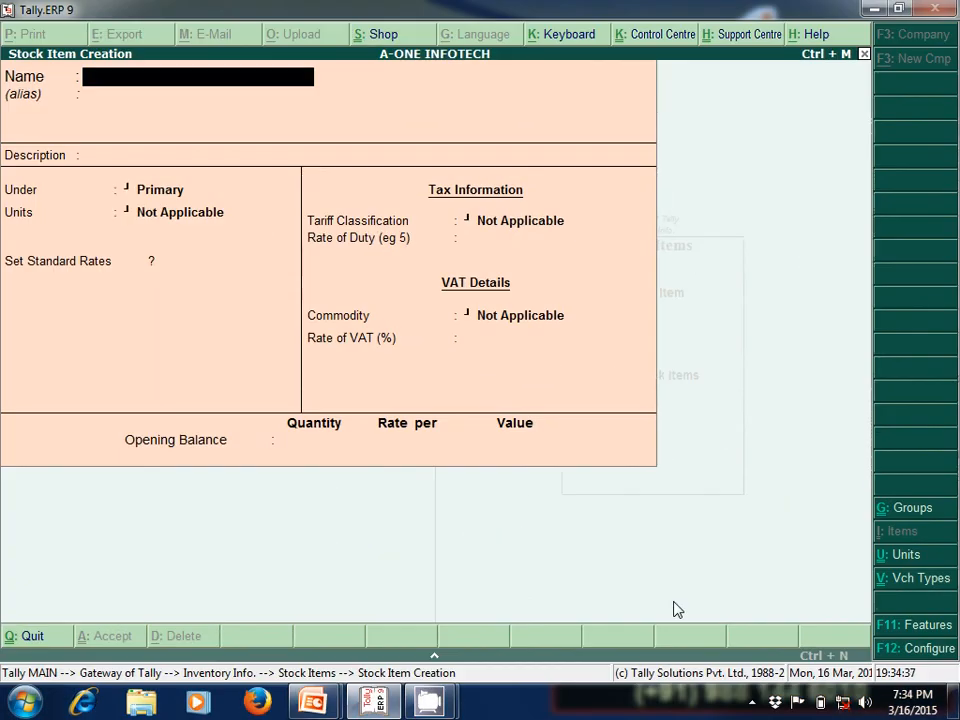
{"action": "type", "text": "LG m="}
{"action": "key", "text": "BackSpace"}
{"action": "key", "text": "BackSpace"}
{"action": "key", "text": "BackSpace"}
{"action": "type", "text": "Monitor"}
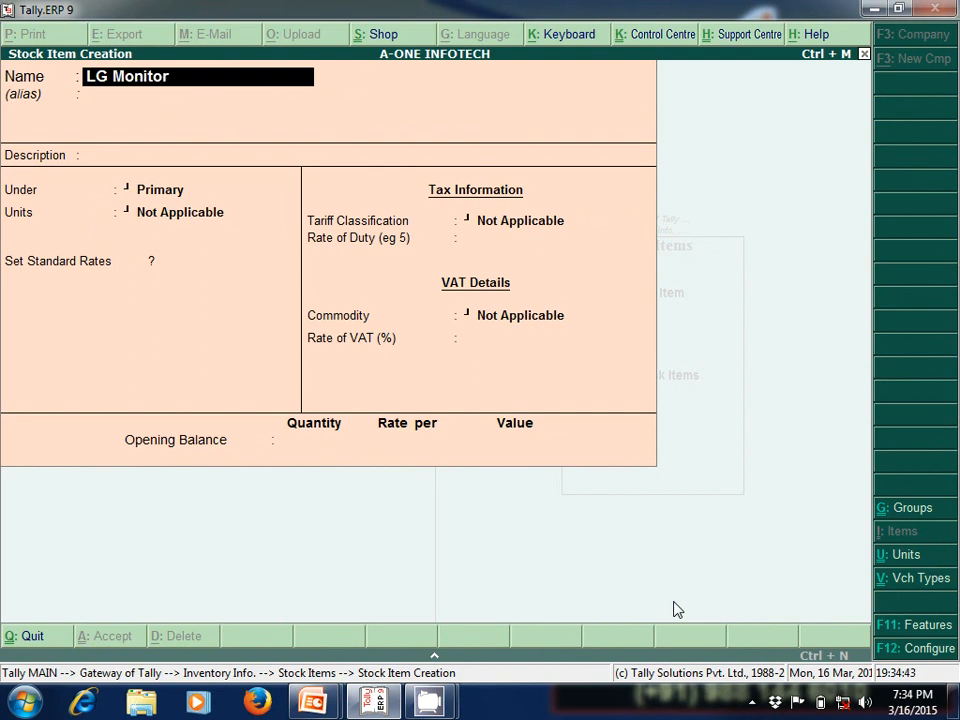
{"action": "key", "text": "Return"}
{"action": "key", "text": "Return"}
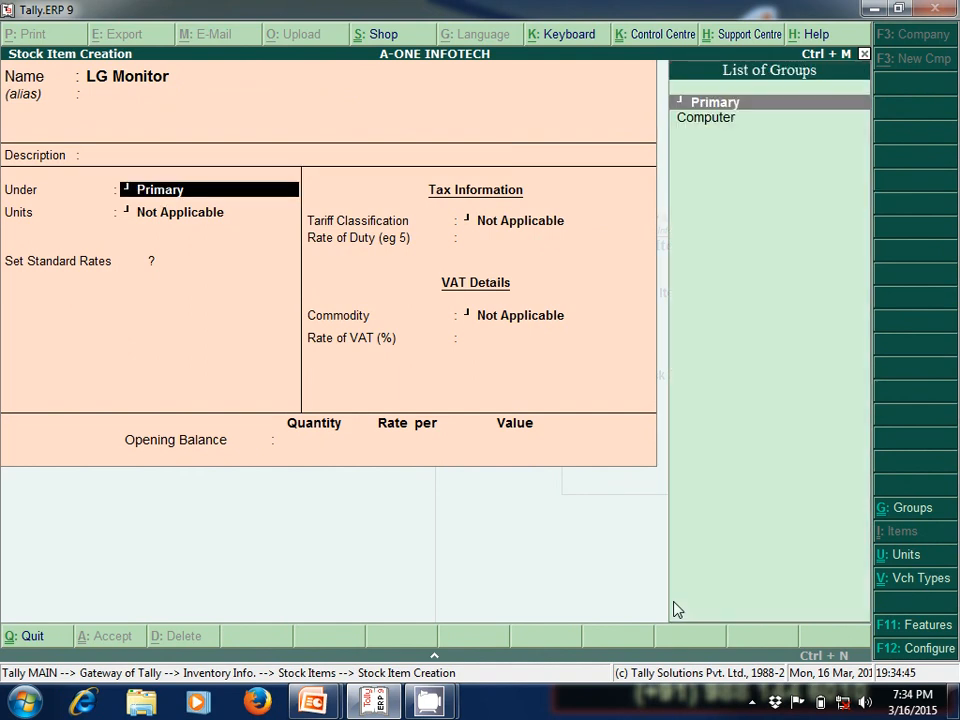
- Place LG Monitor under the Computer group with pcs as its unit and no alternate unit
{"action": "key", "text": "Down"}
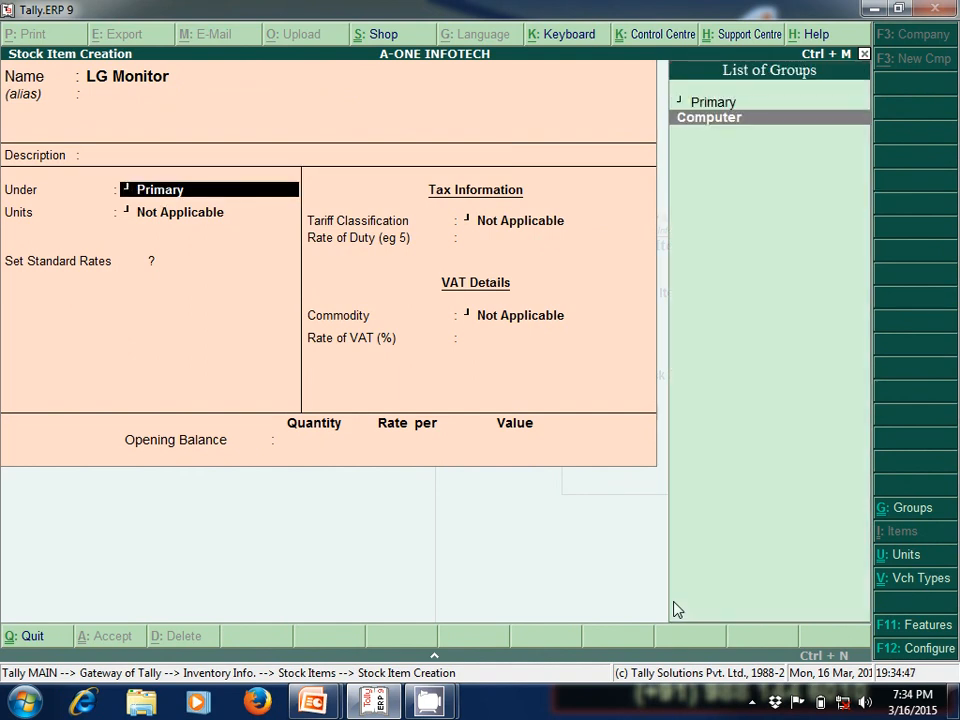
{"action": "key", "text": "Return"}
{"action": "key", "text": "Down"}
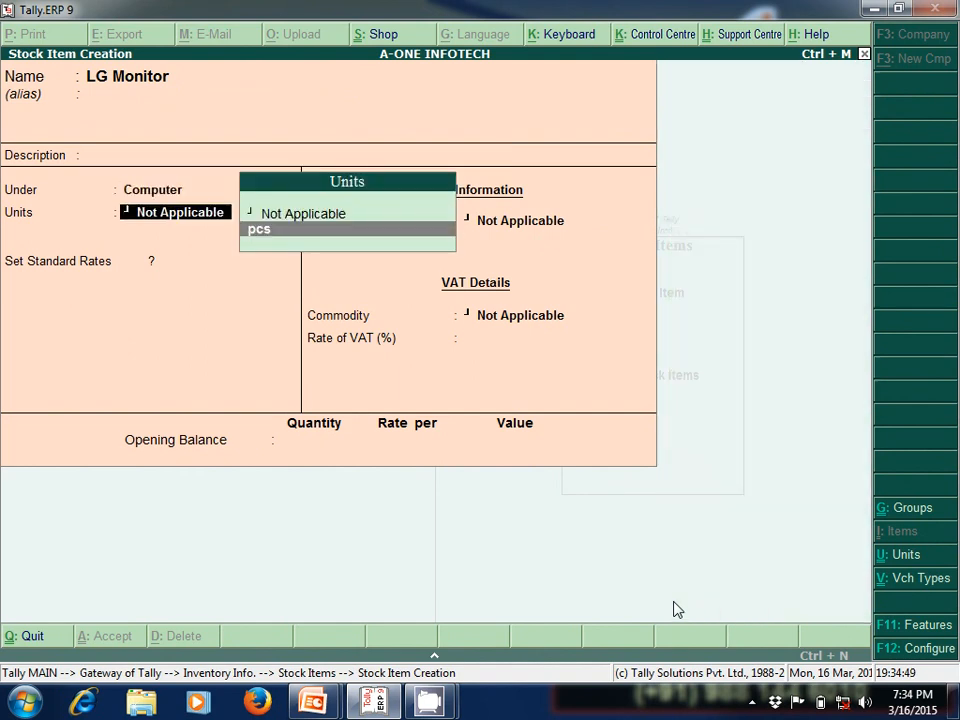
{"action": "key", "text": "Return"}
{"action": "key", "text": "Return"}
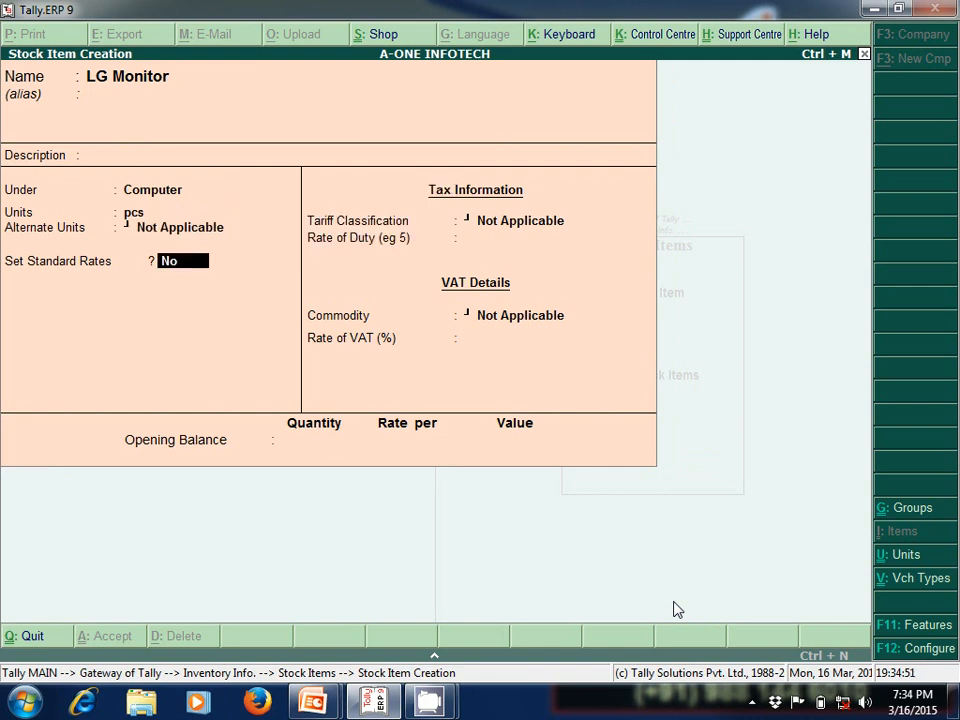
- Keep the default rates, tax and VAT details with no opening balance, save the stock item, and return to the Gateway of Tally
{"action": "key", "text": "Return"}
{"action": "key", "text": "Return"}
{"action": "key", "text": "Return"}
{"action": "key", "text": "Return"}
{"action": "key", "text": "Return"}
{"action": "key", "text": "Return"}
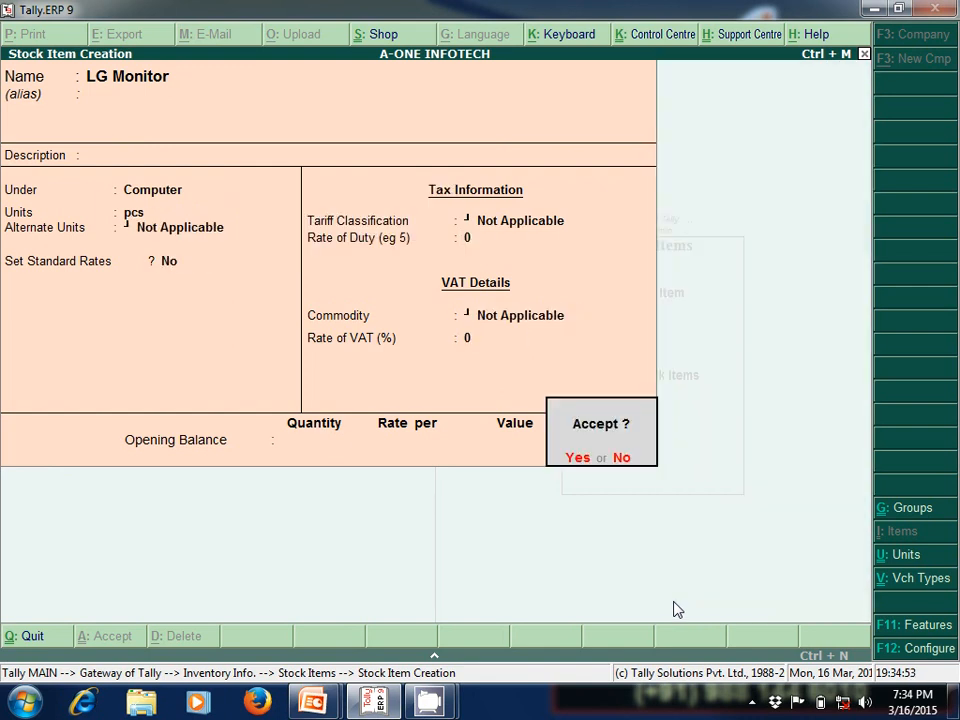
{"action": "key", "text": "Return"}
{"action": "key", "text": "Escape"}
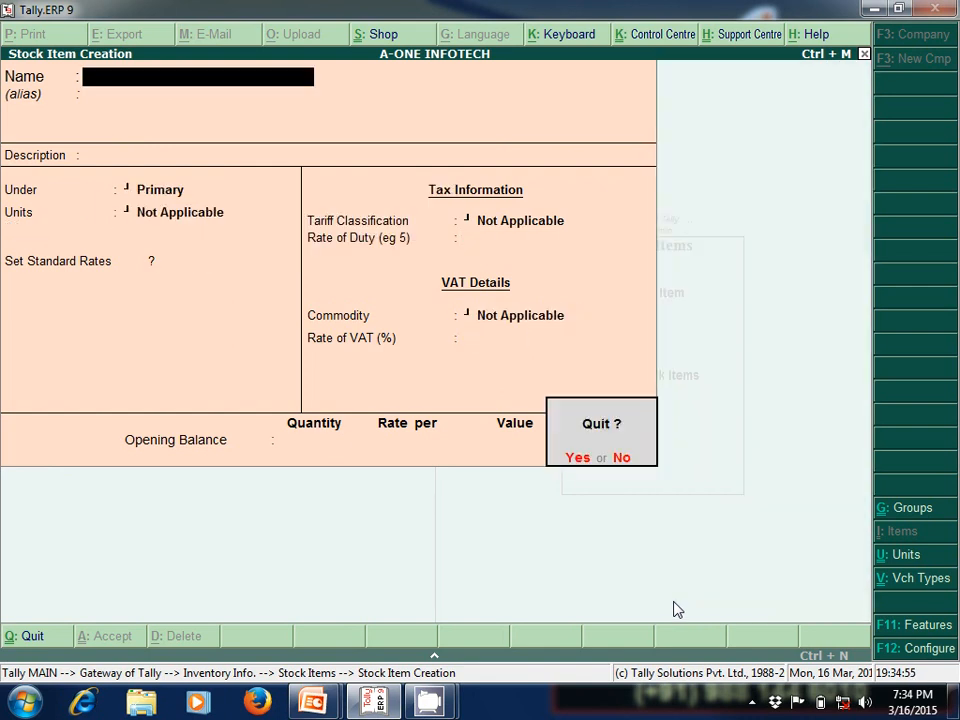
{"action": "key", "text": "Return"}
{"action": "key", "text": "Escape"}
{"action": "key", "text": "Escape"}
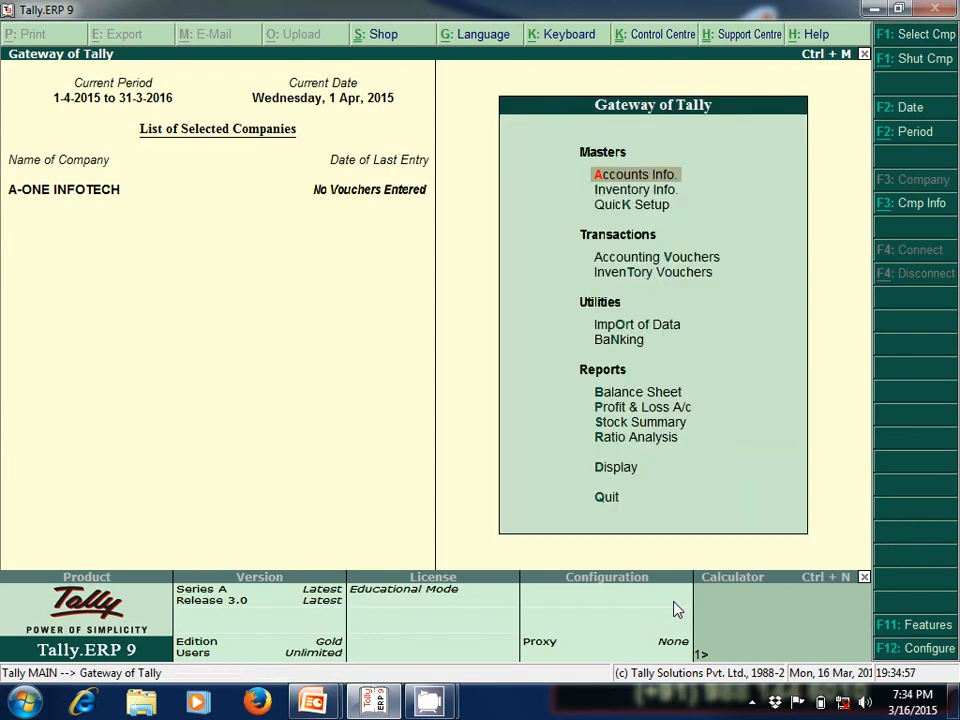
- Switch to the PowerPoint slide to review the Creative Computer purchase details, and return to Tally.ERP 9
{"action": "key", "text": "super+Tab"}
{"action": "key", "text": "super+Tab"}
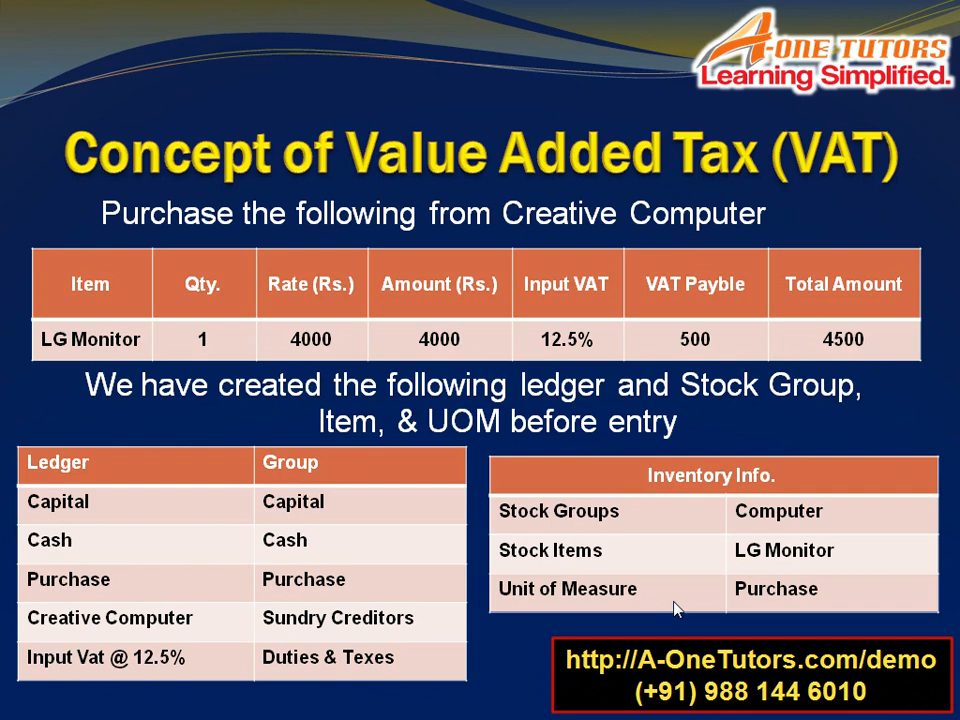
{"action": "key", "text": "super+Tab"}
{"action": "key", "text": "super+Tab"}
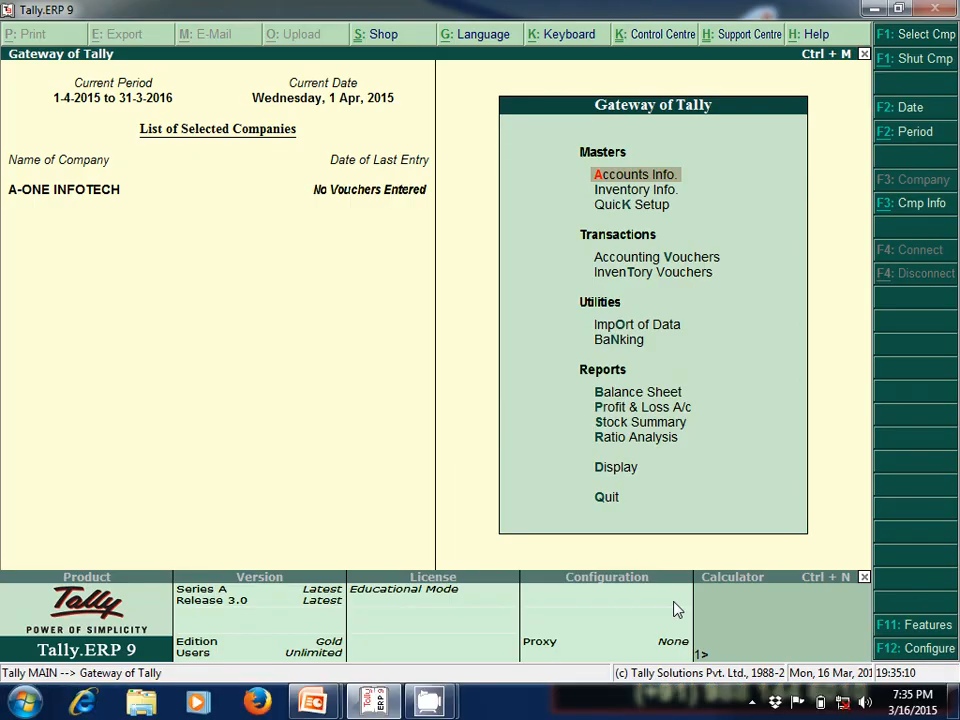
- Start a receipt voucher and credit the Capital ledger with 50,000
{"action": "key", "text": "Down"}
{"action": "key", "text": "Down"}
{"action": "key", "text": "Down"}
{"action": "key", "text": "Return"}
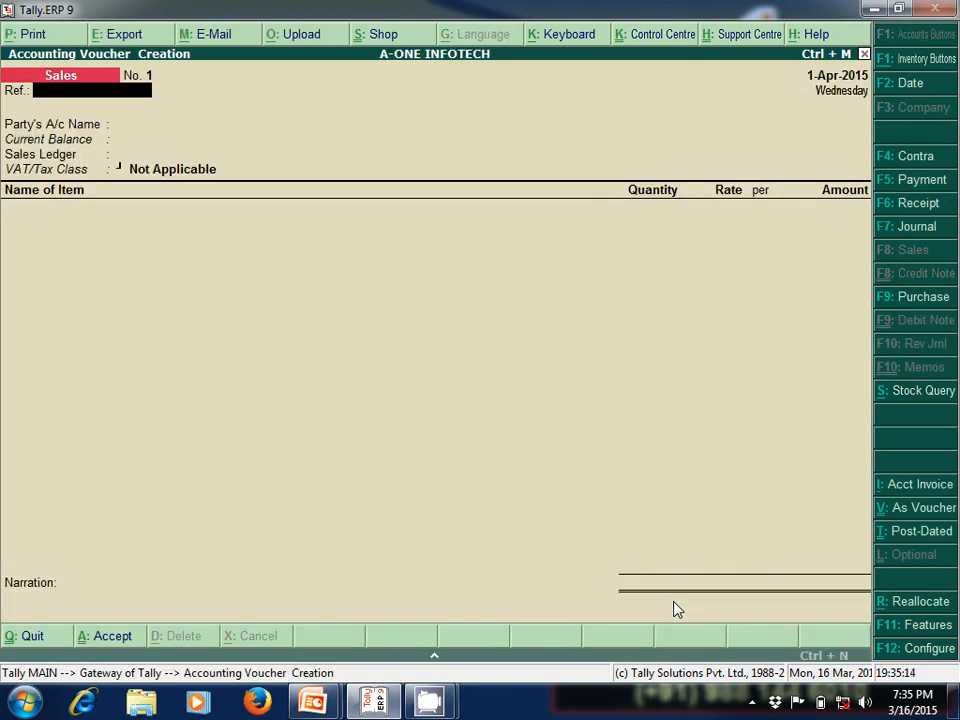
{"action": "key", "text": "F6"}
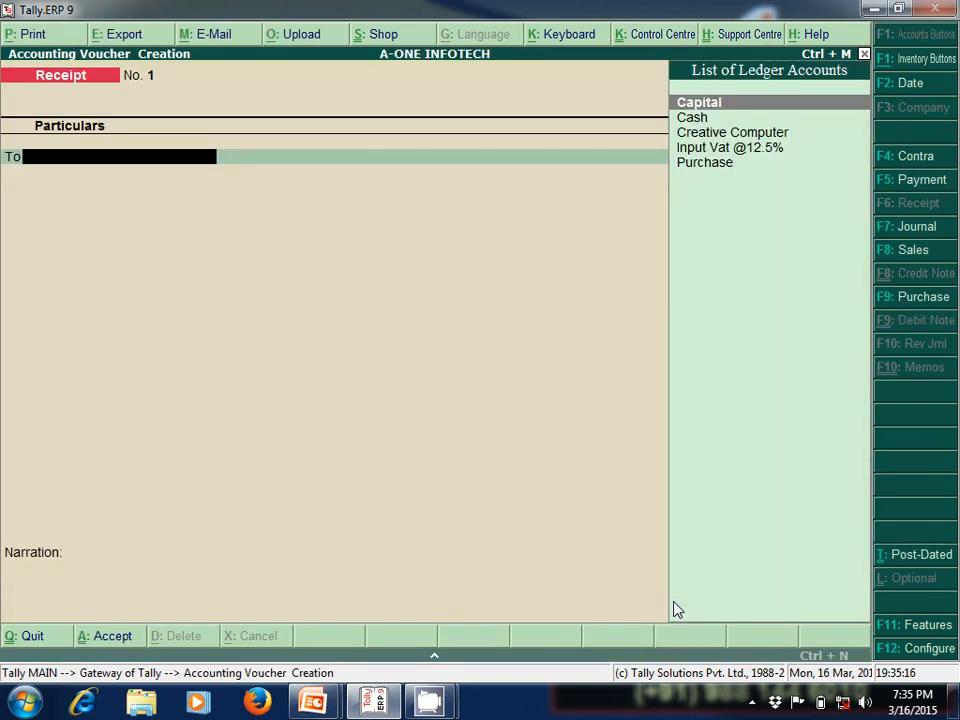
{"action": "key", "text": "Return"}
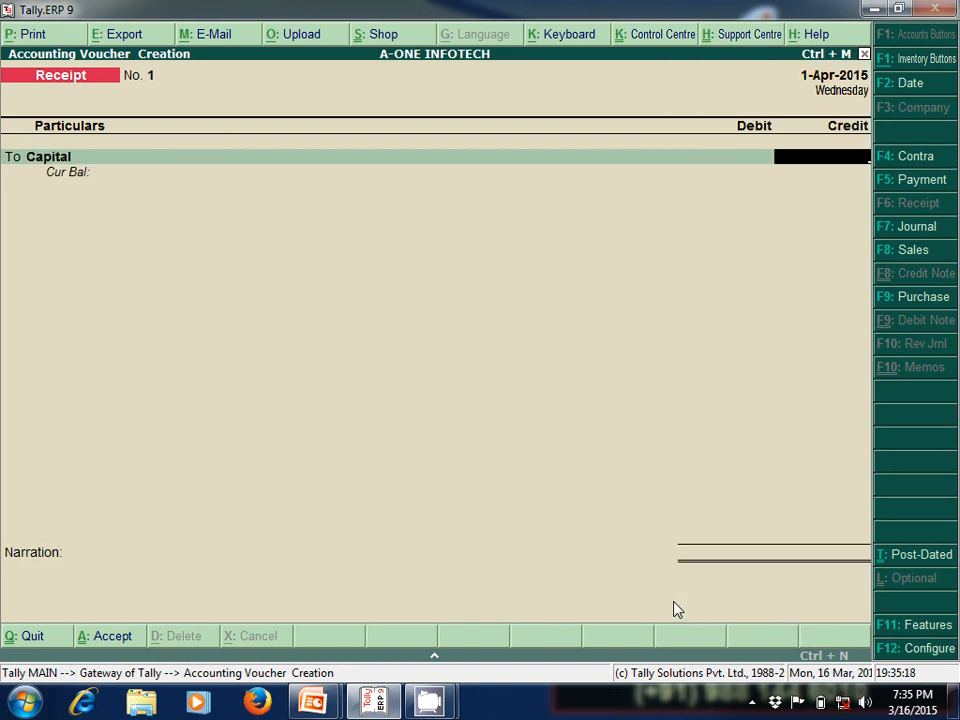
{"action": "type", "text": "50,000"}
{"action": "key", "text": "Return"}
{"action": "key", "text": "Return"}
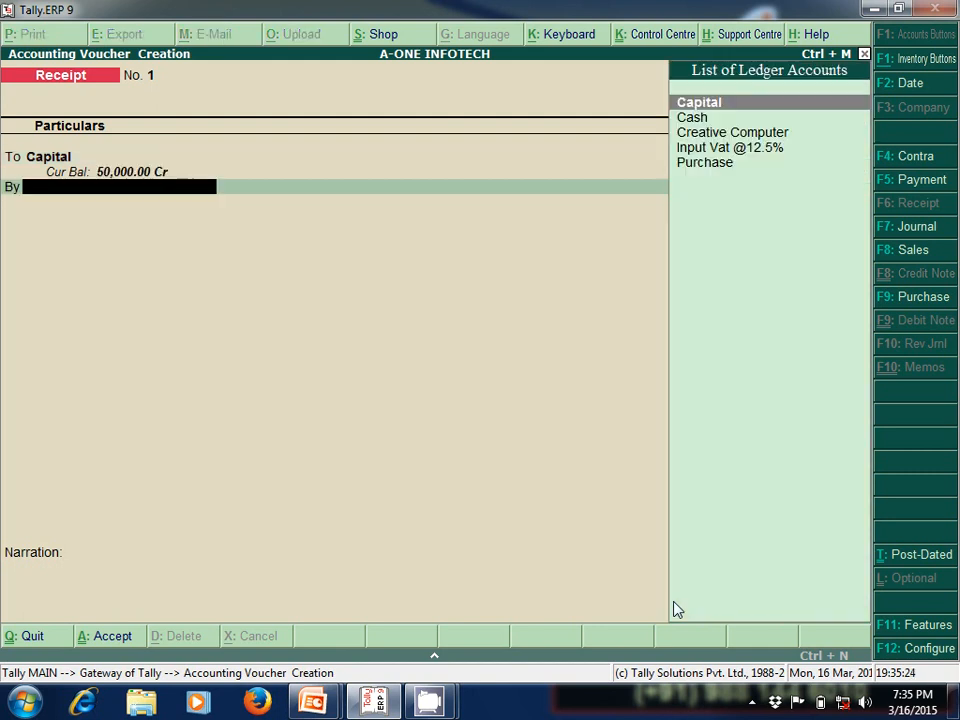
- Debit the Cash ledger with the 50,000 and save the receipt voucher without a narration
{"action": "key", "text": "Down"}
{"action": "key", "text": "Return"}
{"action": "key", "text": "Return"}
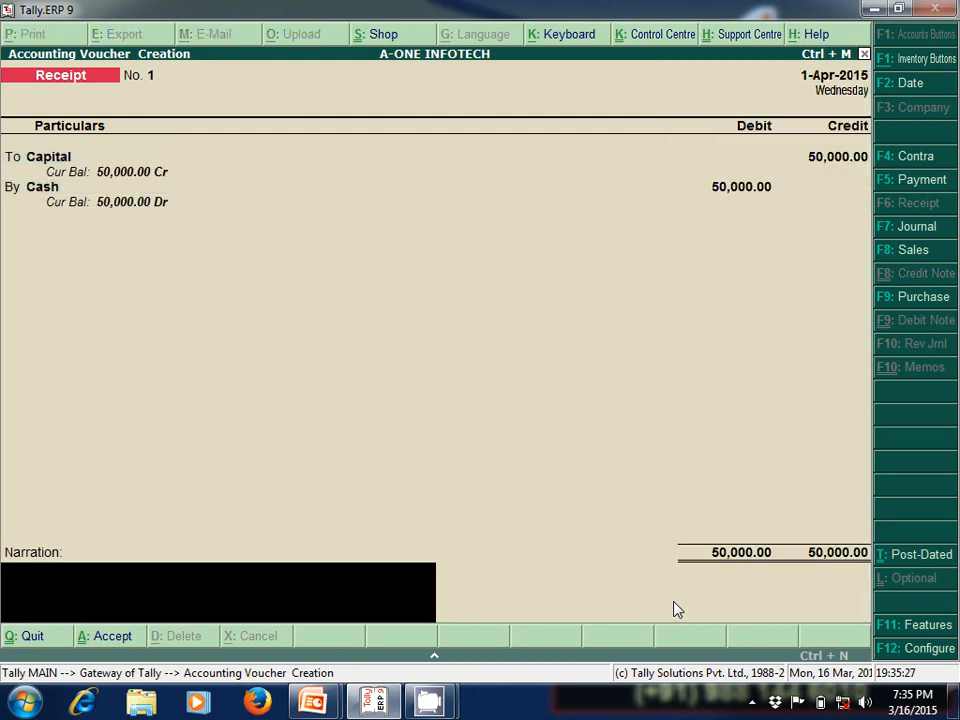
{"action": "key", "text": "Return"}
{"action": "key", "text": "Return"}
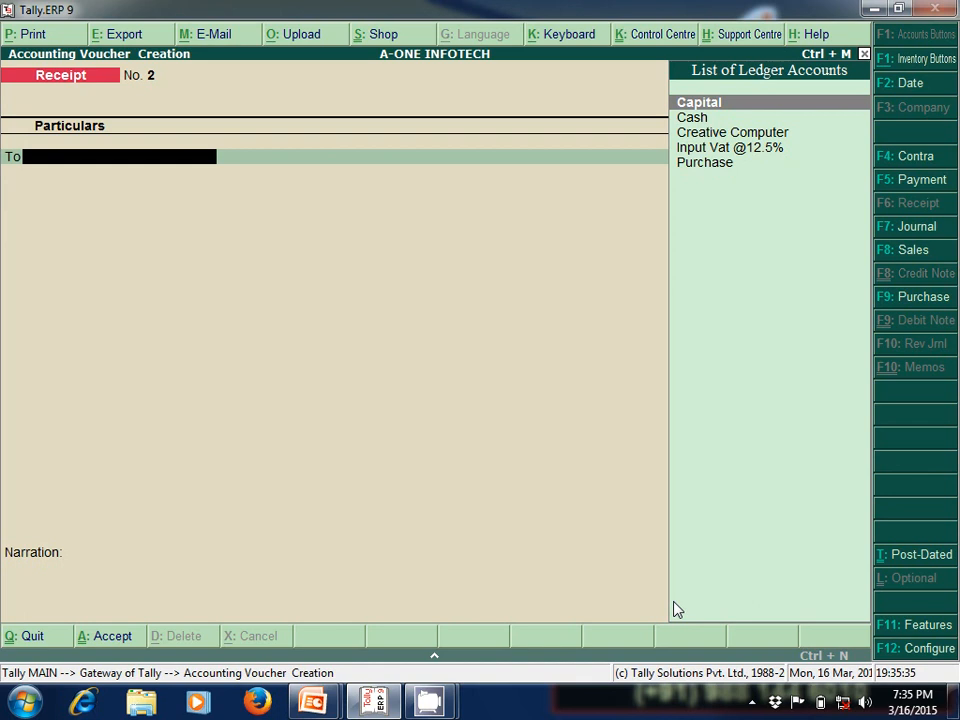
- Start a purchase voucher in item invoice mode, leaving the reference blank
{"action": "key", "text": "F9"}
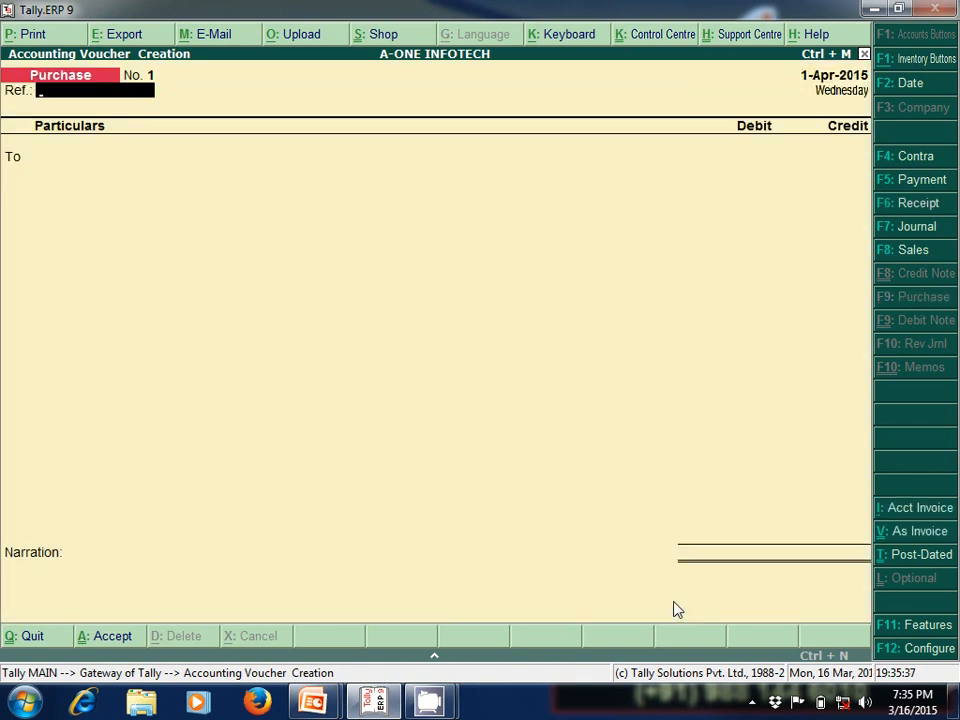
{"action": "left_click", "coordinate": [922, 516]}
{"action": "left_click", "coordinate": [922, 519]}
{"action": "left_click", "coordinate": [922, 519]}
{"action": "left_click", "coordinate": [922, 533]}
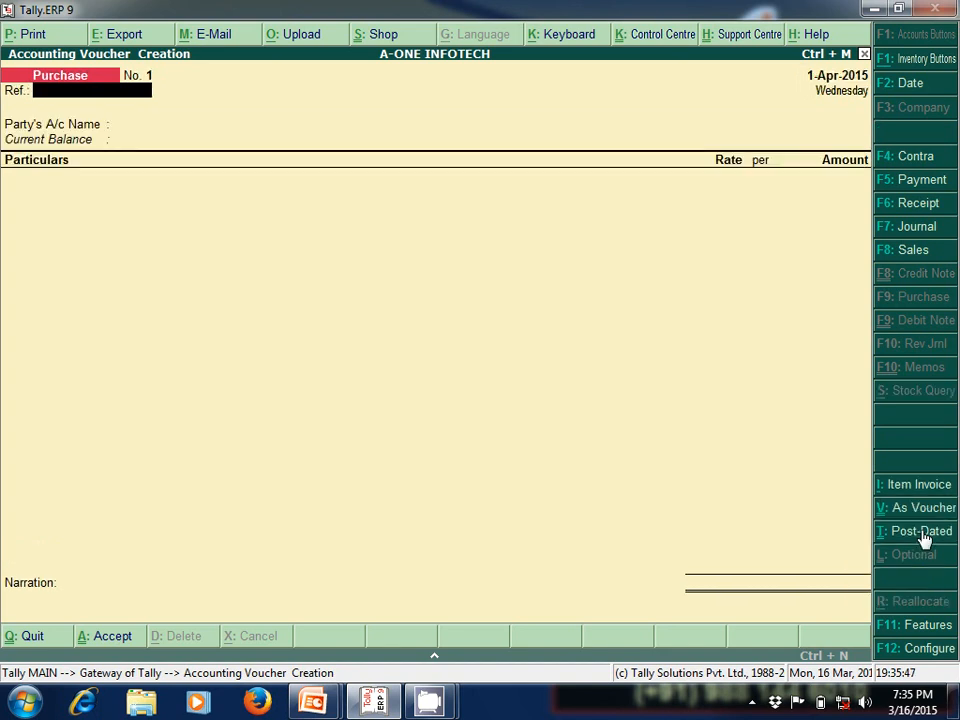
{"action": "key", "text": "Return"}
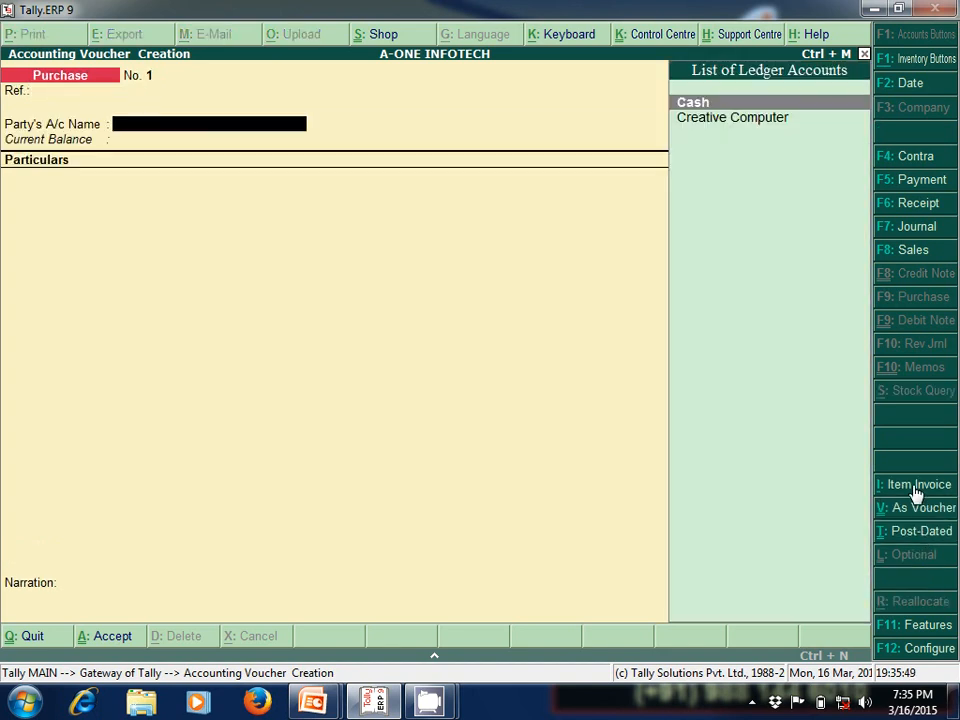
{"action": "left_click", "coordinate": [917, 487]}
{"action": "key", "text": "Return"}
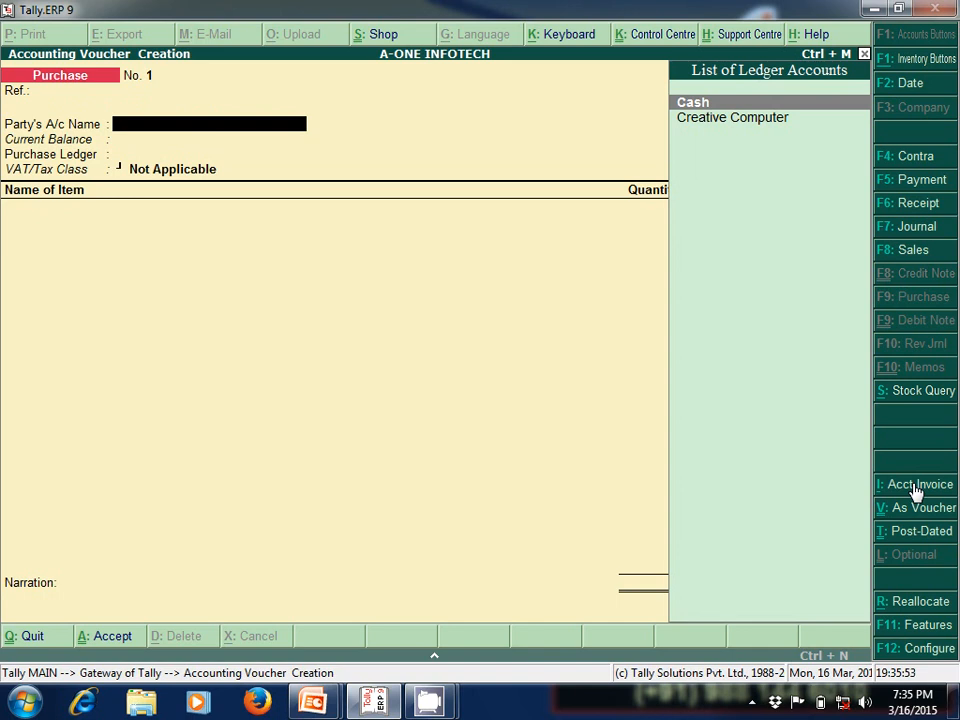
- Set Creative Computer as the party with default supplier details, using the Purchase ledger and the Purchases @ 12.5% tax class
{"action": "key", "text": "Down"}
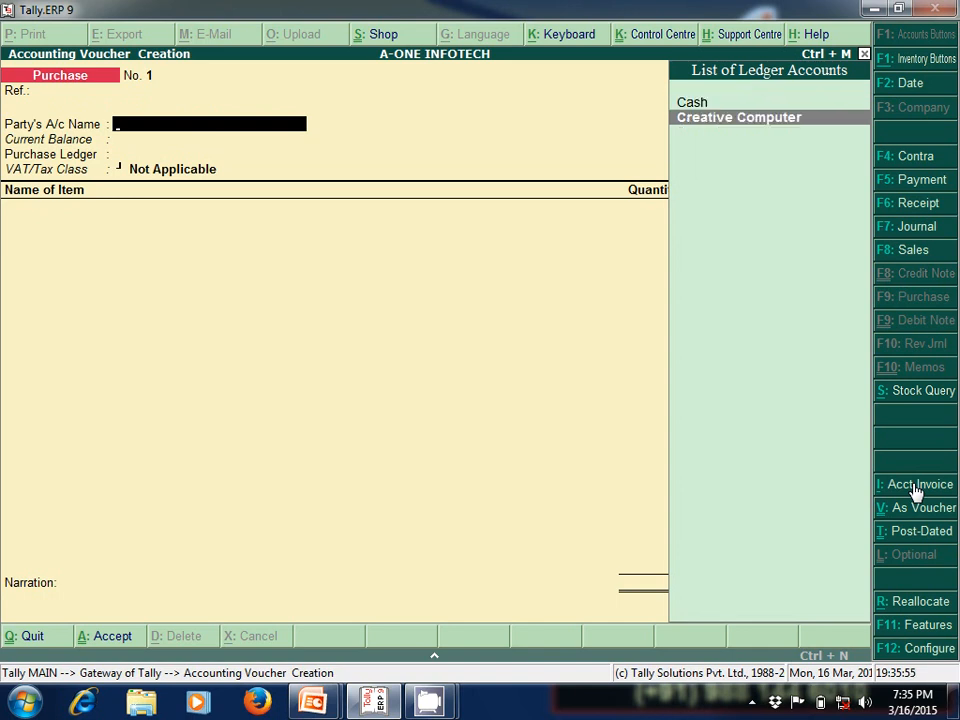
{"action": "key", "text": "Return"}
{"action": "key", "text": "Return"}
{"action": "key", "text": "Return"}
{"action": "key", "text": "Return"}
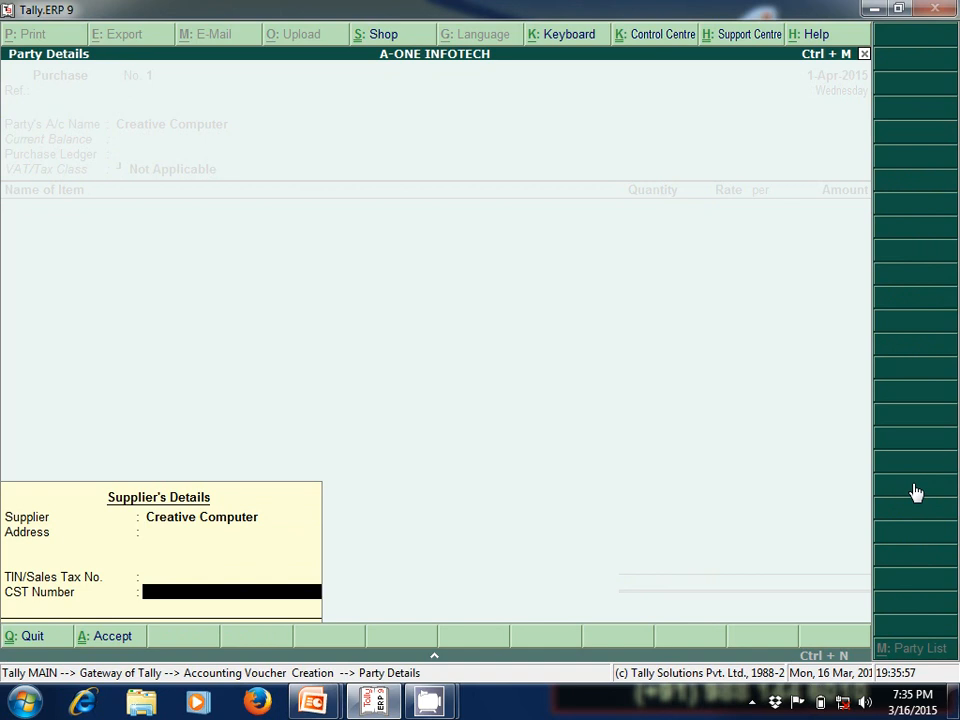
{"action": "key", "text": "Return"}
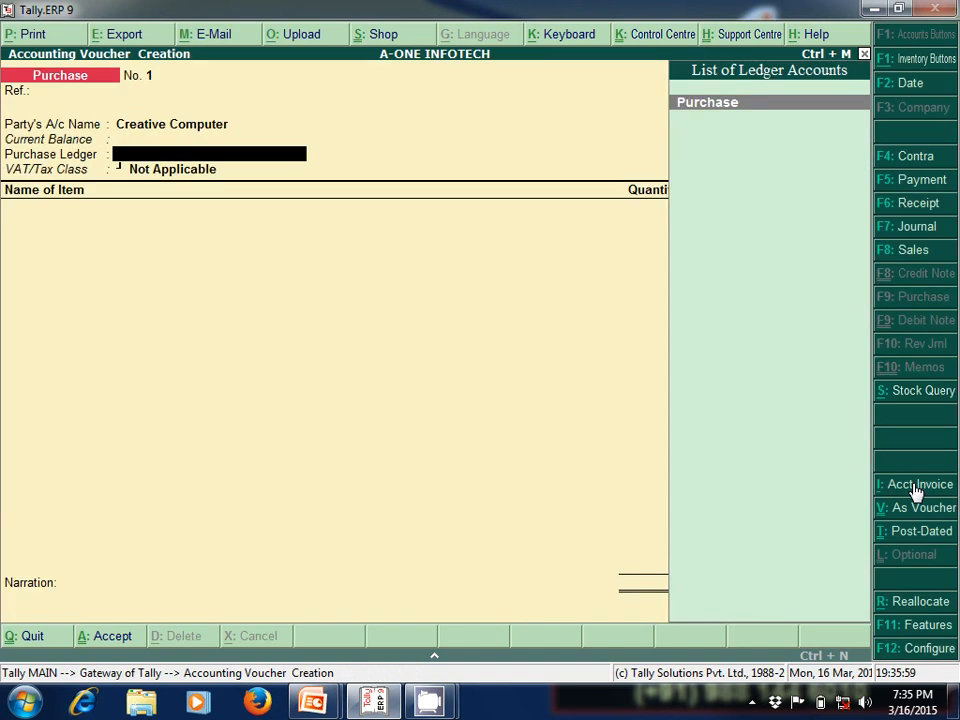
{"action": "key", "text": "Return"}
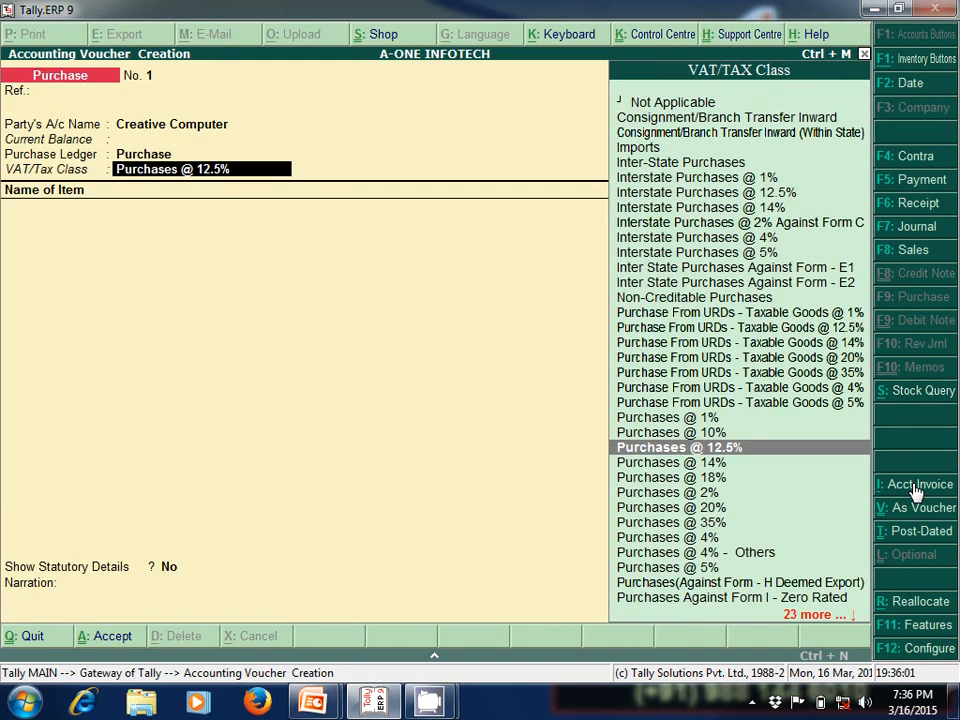
{"action": "key", "text": "Return"}
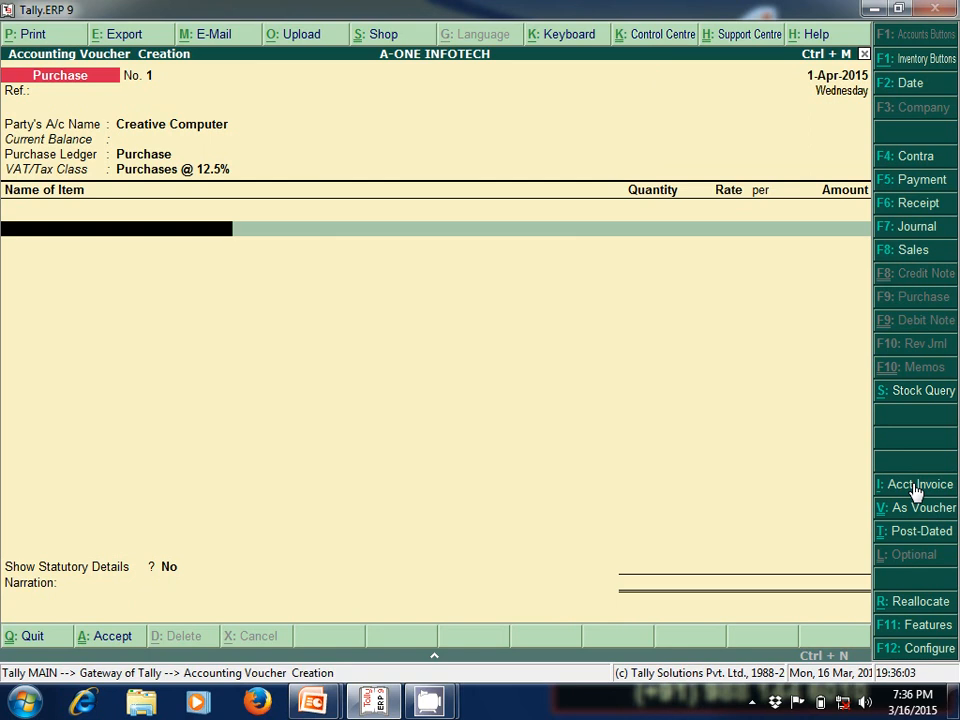
- Add the LG Monitor item to the purchase invoice with a quantity of 1 pcs
{"action": "key", "text": "Down"}
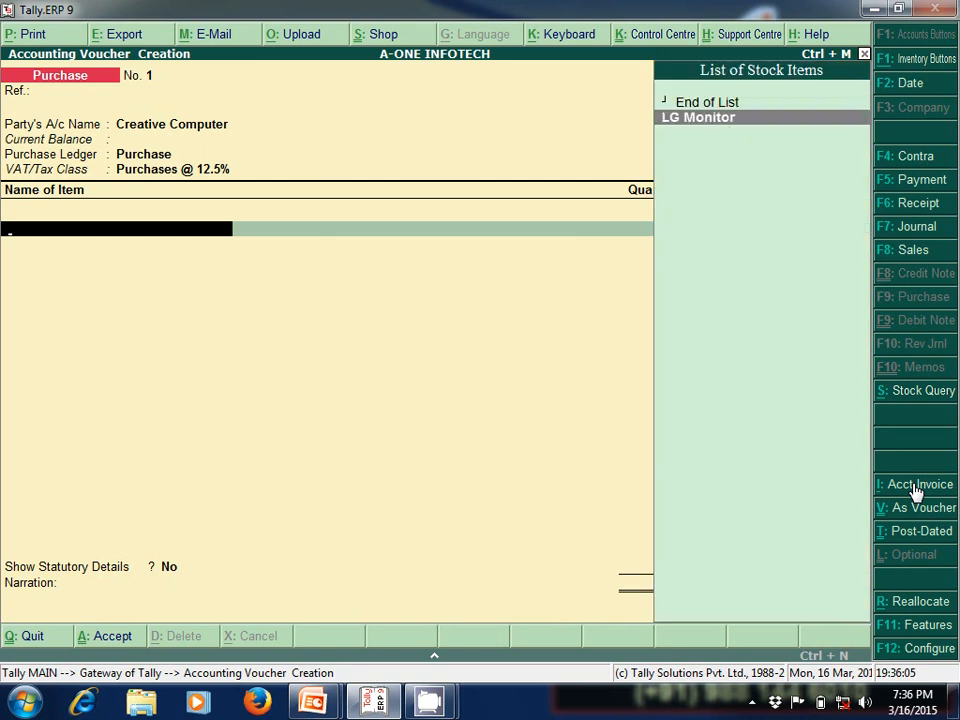
{"action": "key", "text": "Return"}
{"action": "key", "text": "Return"}
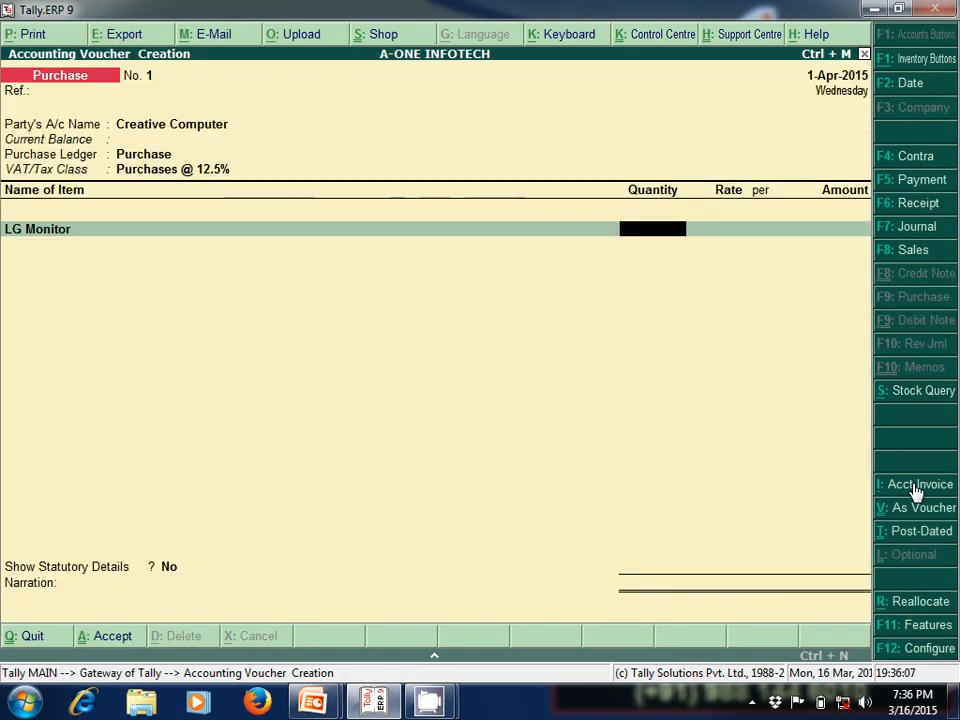
{"action": "type", "text": "1"}
{"action": "key", "text": "Return"}
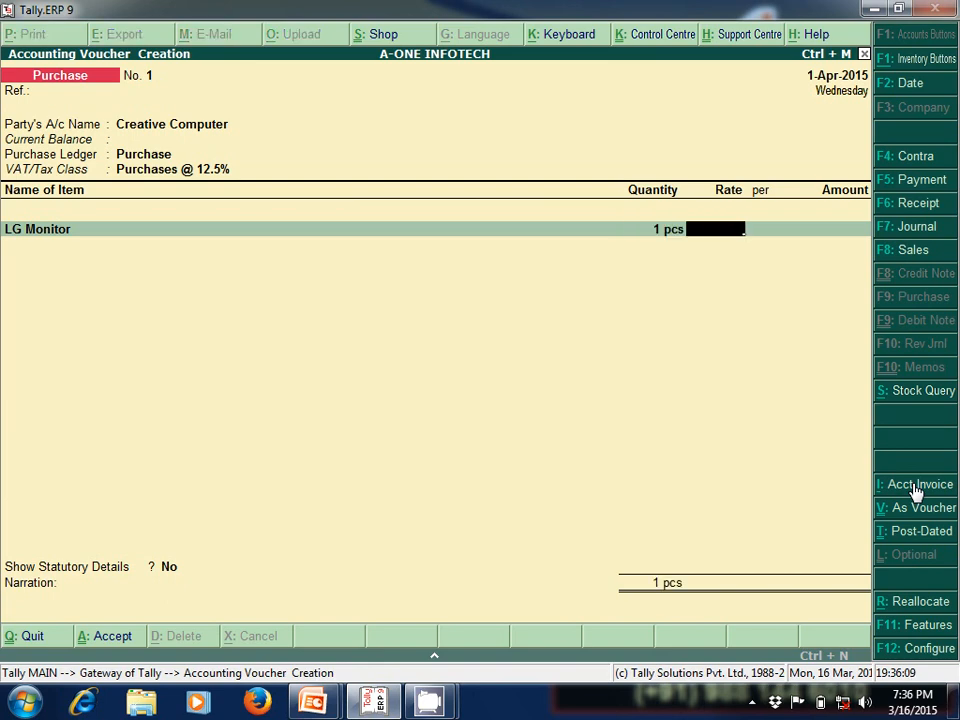
- Check the monitor's rate on the PowerPoint slide and set it to 4000 per pcs in the Tally.ERP 9 invoice
{"action": "key", "text": "super+Tab"}
{"action": "key", "text": "super+Tab"}
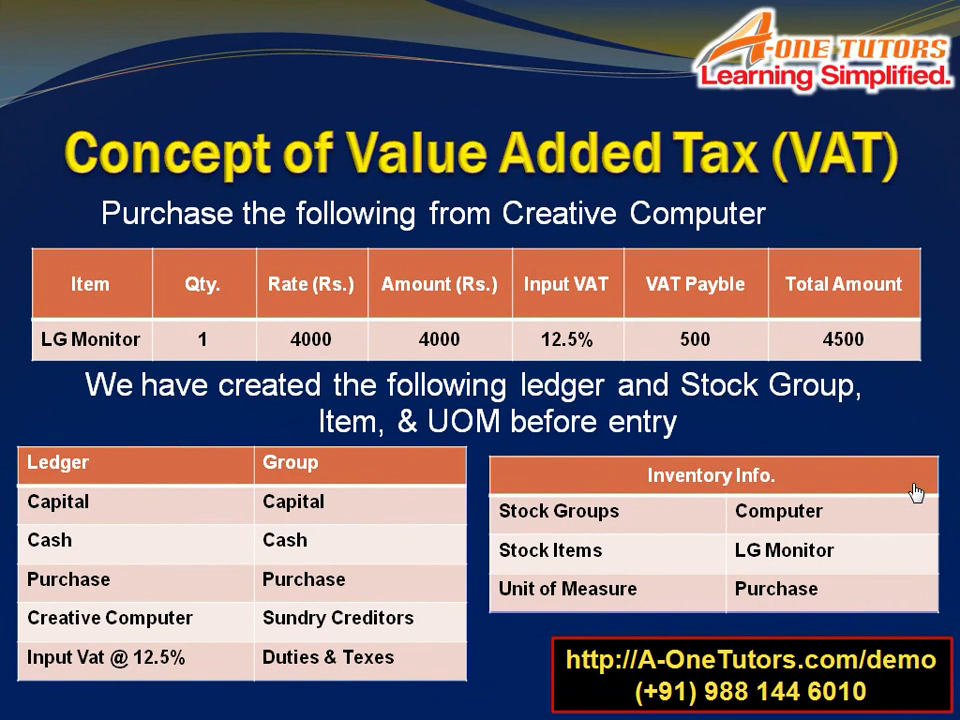
{"action": "key", "text": "super+Tab"}
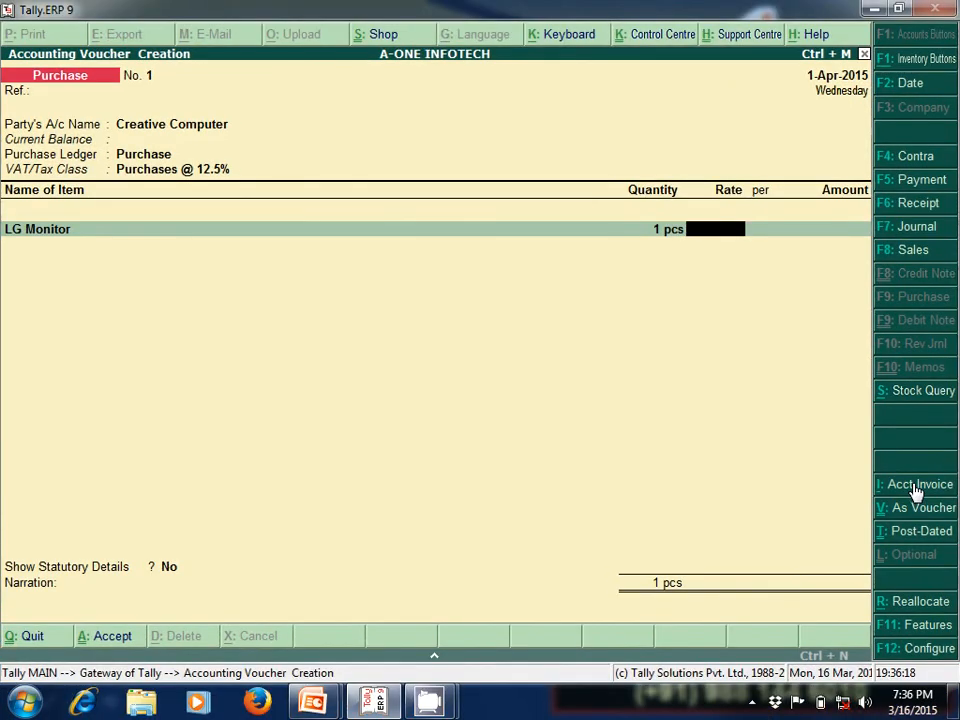
{"action": "type", "text": "4000"}
{"action": "key", "text": "Return"}
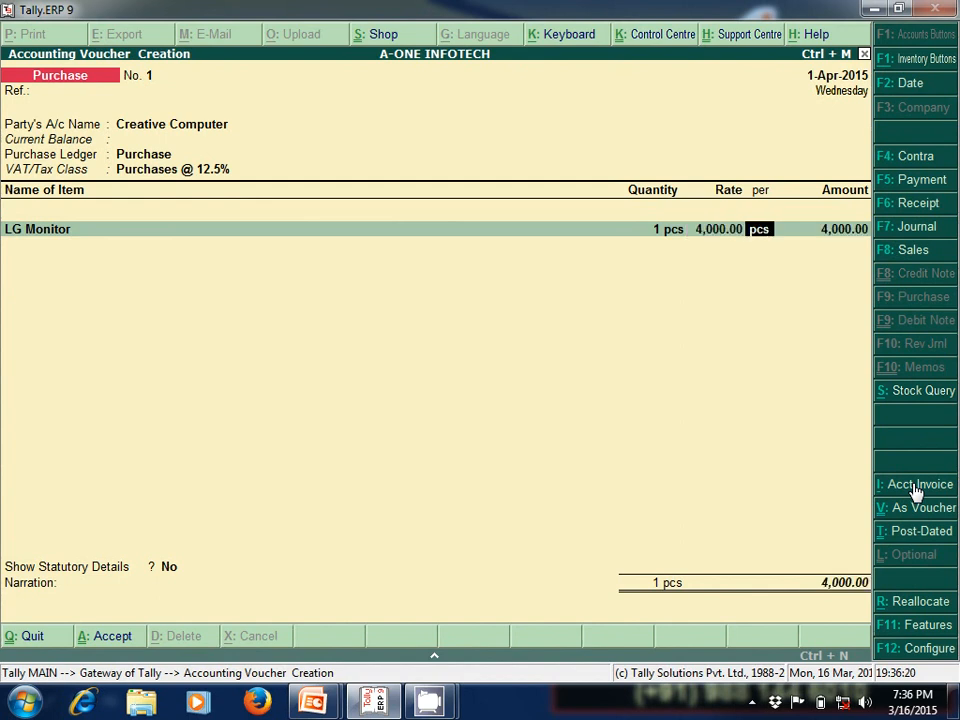
{"action": "key", "text": "Return"}
{"action": "key", "text": "Return"}
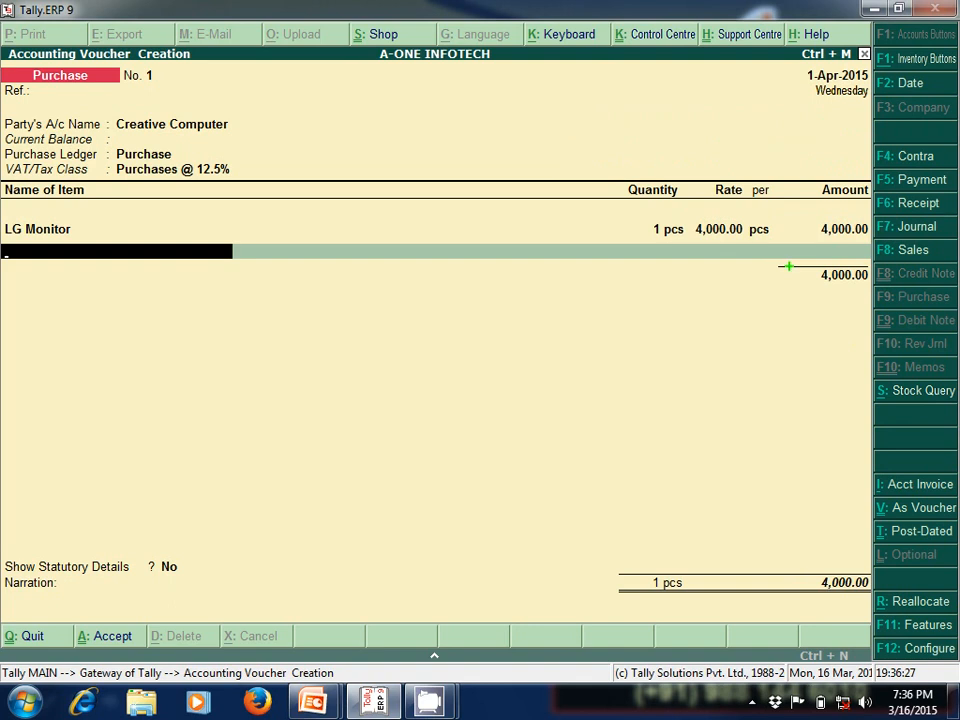
{"action": "left_click_drag", "start_coordinate": [802, 266], "coordinate": [868, 263]}
{"action": "key", "text": "Escape"}
{"action": "key", "text": "Return"}
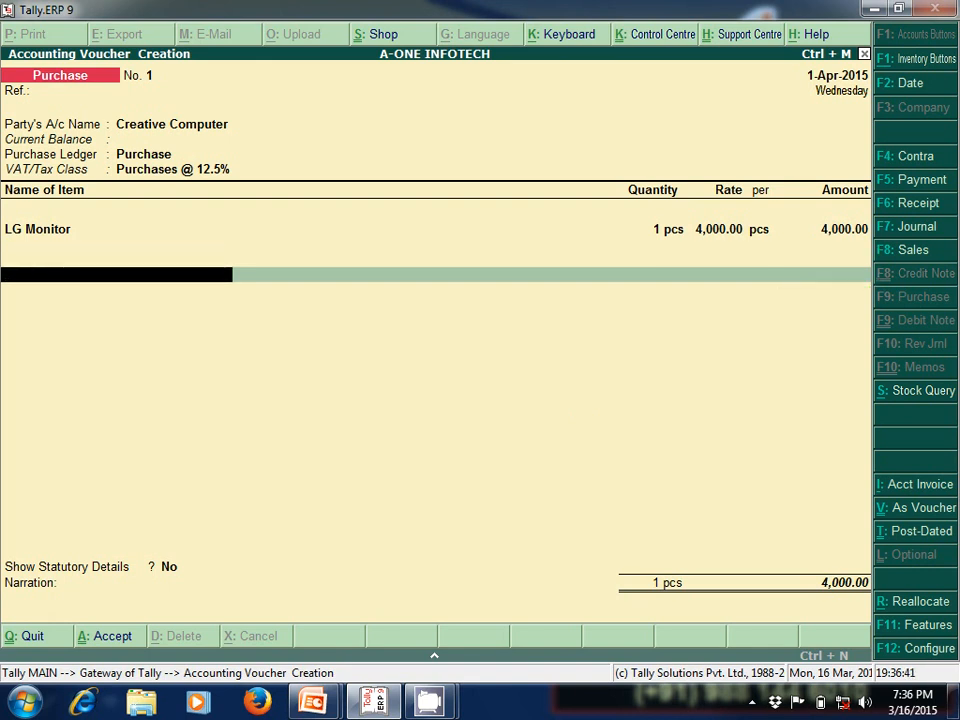
{"action": "key", "text": "space"}
{"action": "key", "text": "Down"}
{"action": "key", "text": "Down"}
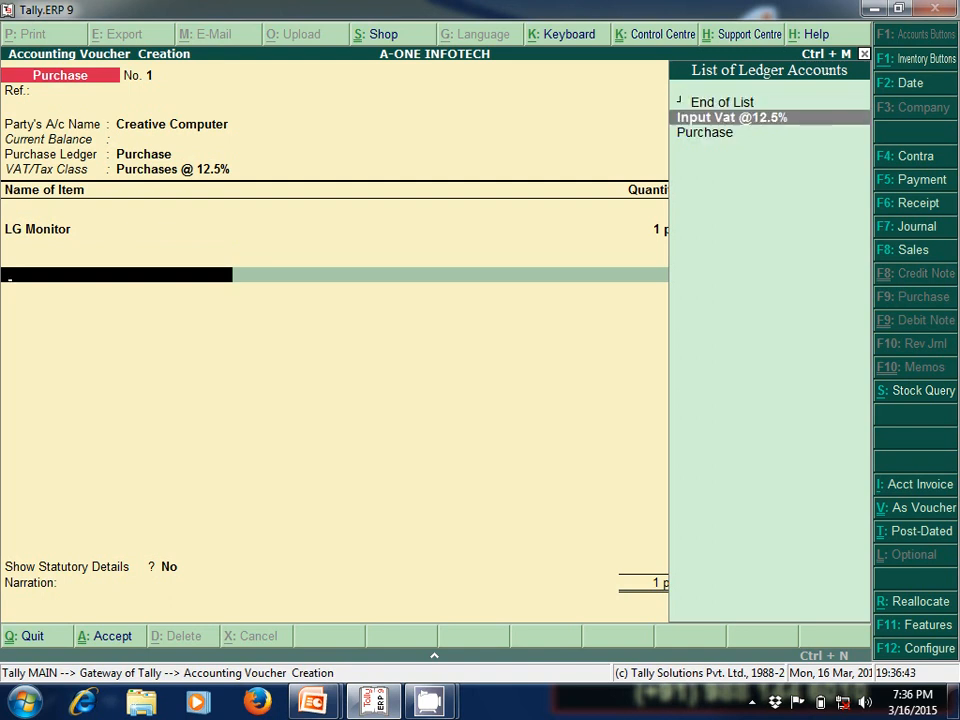
{"action": "key", "text": "Return"}
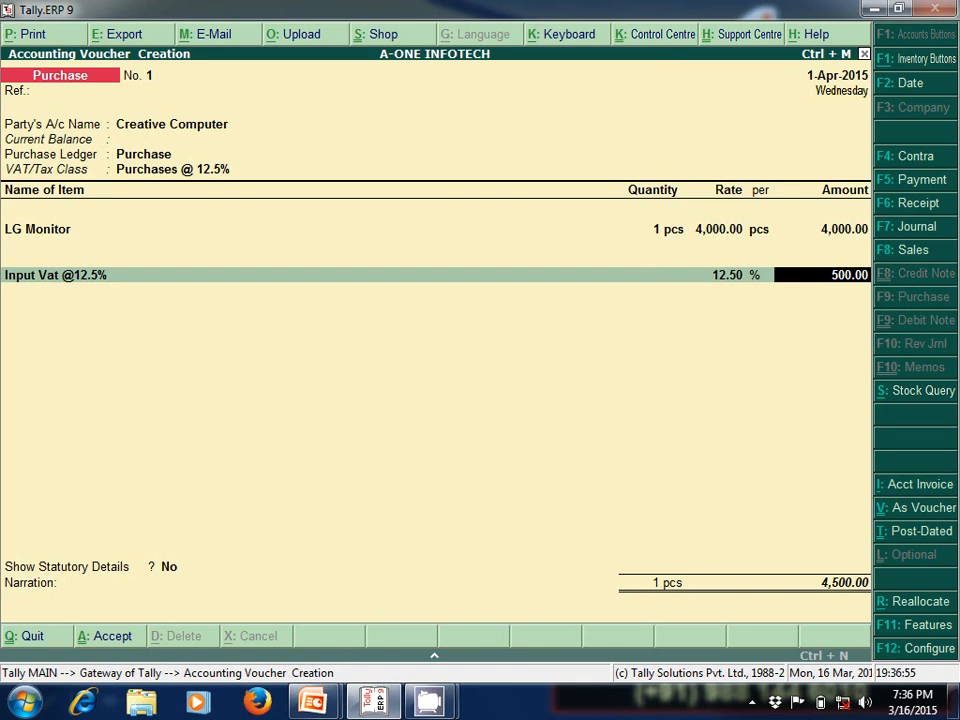
{"action": "key", "text": "Return"}
{"action": "key", "text": "Return"}
{"action": "key", "text": "Return"}
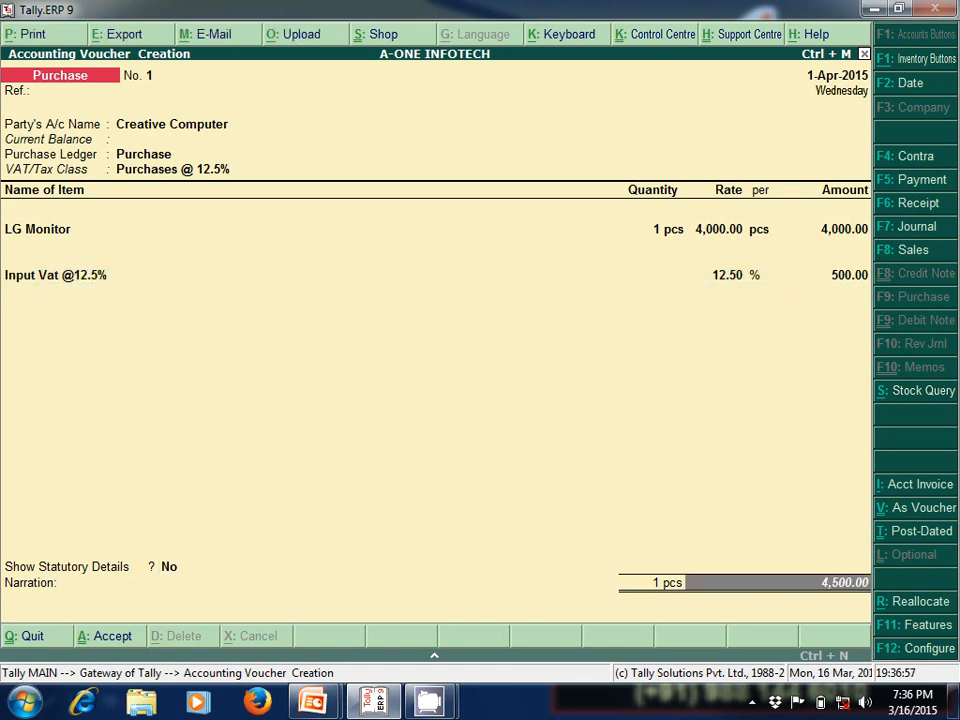